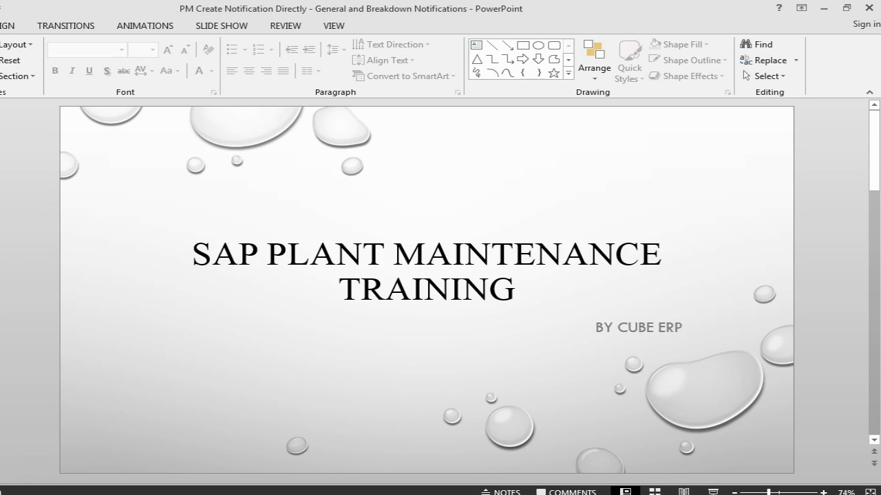
Step: Switch from the slides to SAP and start the Create PM Notification transaction with /niw21
key("Page_Down")
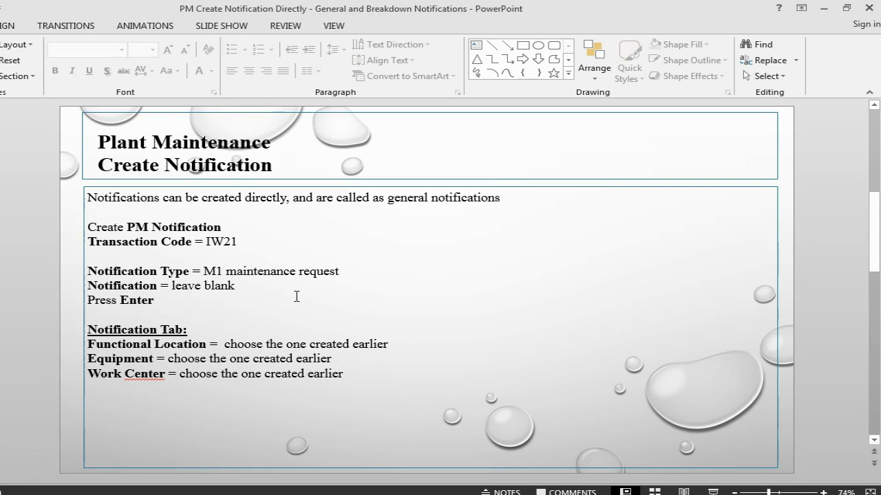
key("alt+Tab")
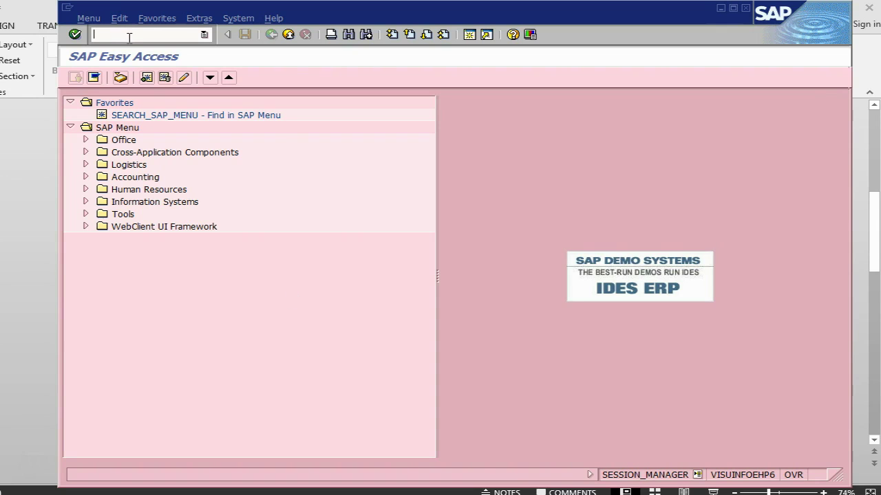
type("/niw21")
key("Return")
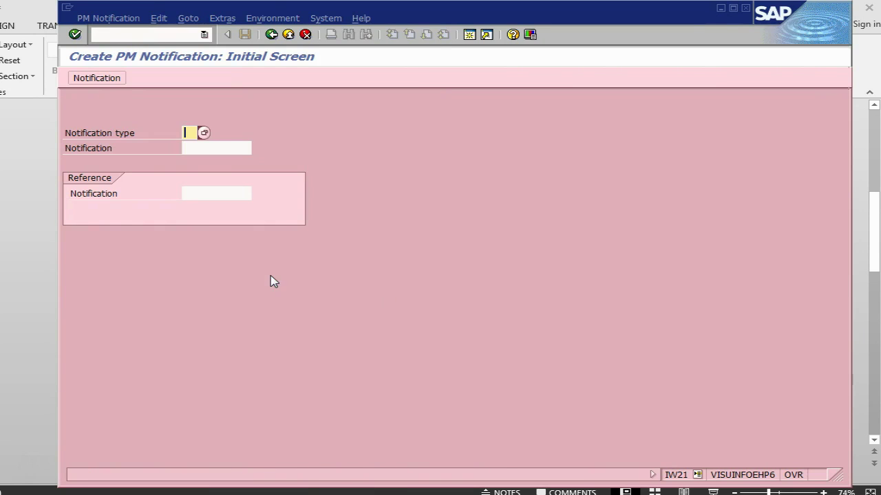
Step: Choose M1 Maintenance Request as the notification type and continue to its entry form
key("alt+Tab")
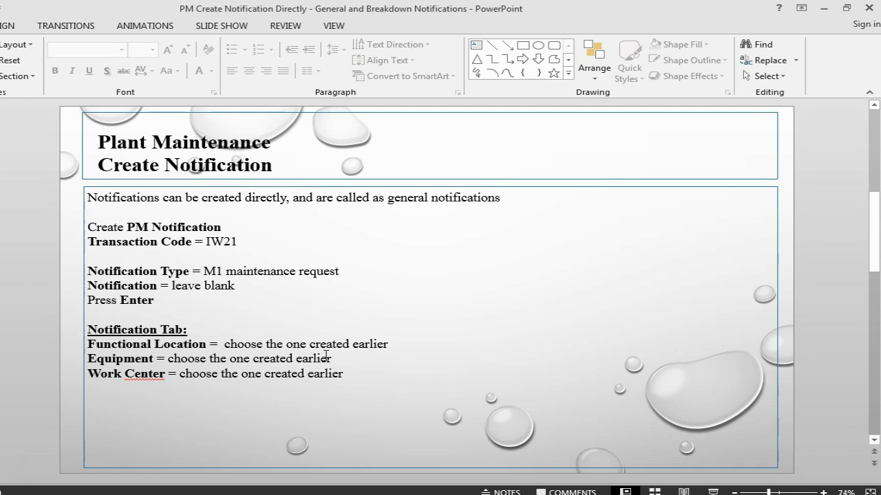
key("alt+Tab")
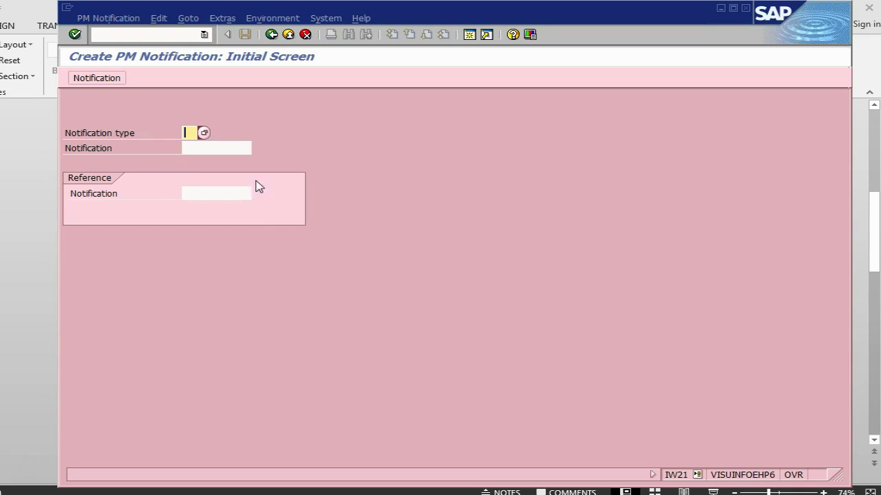
left_click(204, 132)
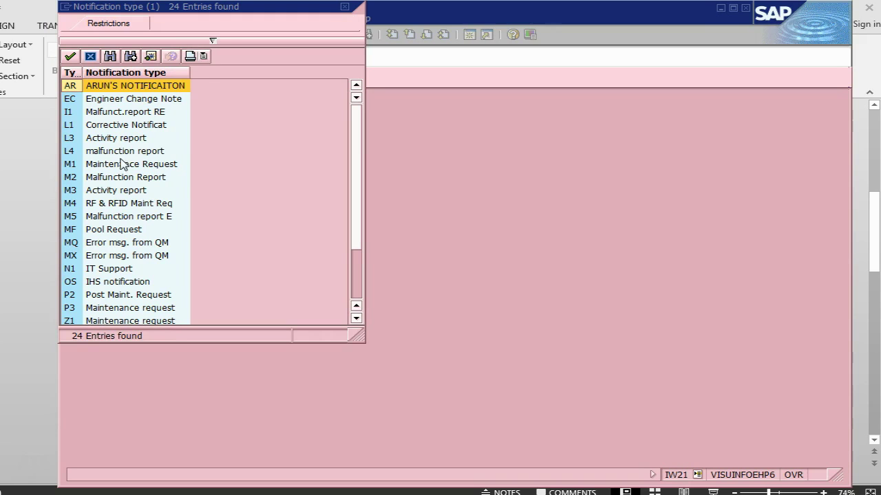
double_click(123, 164)
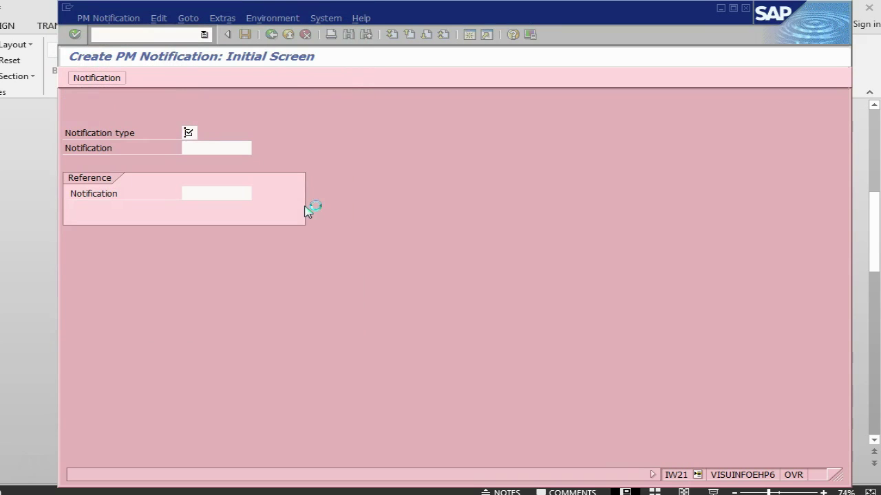
Step: Enter "check the pump" as the notification's short text
key("alt+Tab")
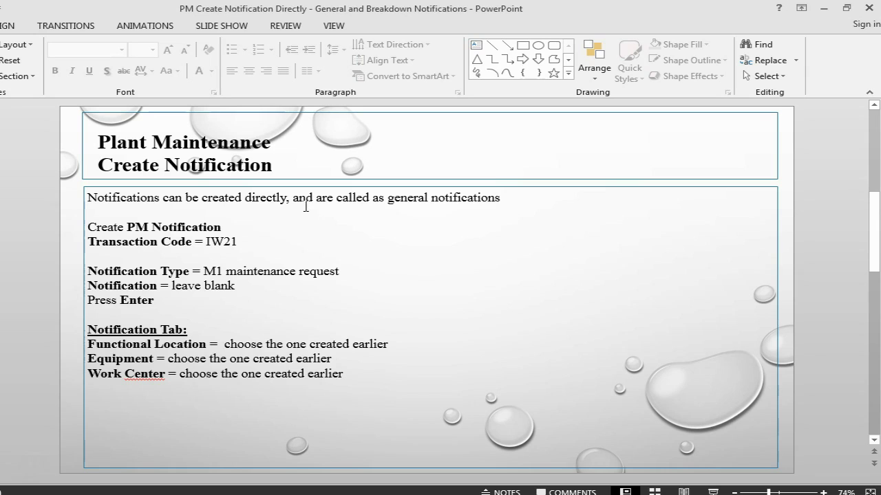
key("alt+Tab")
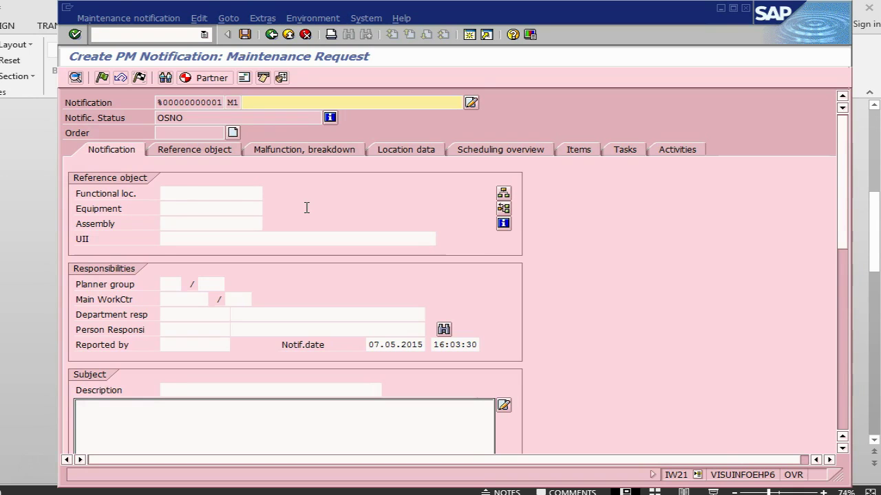
type("ch")
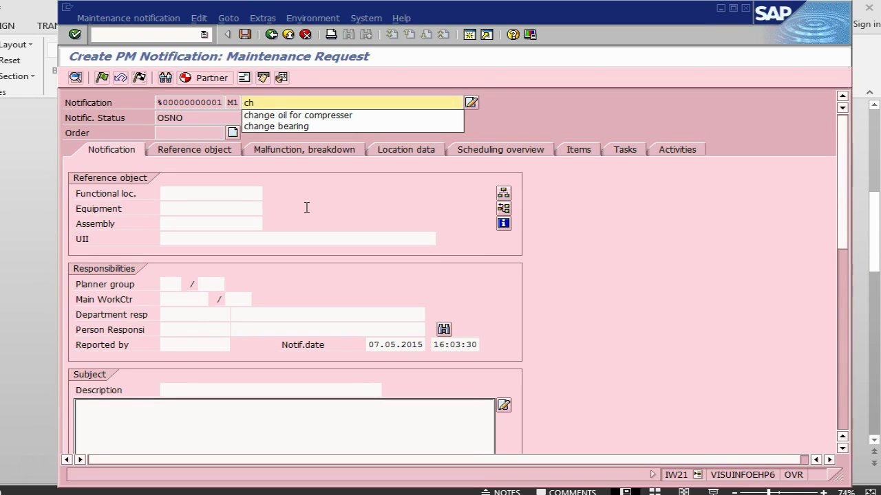
type("eck the ")
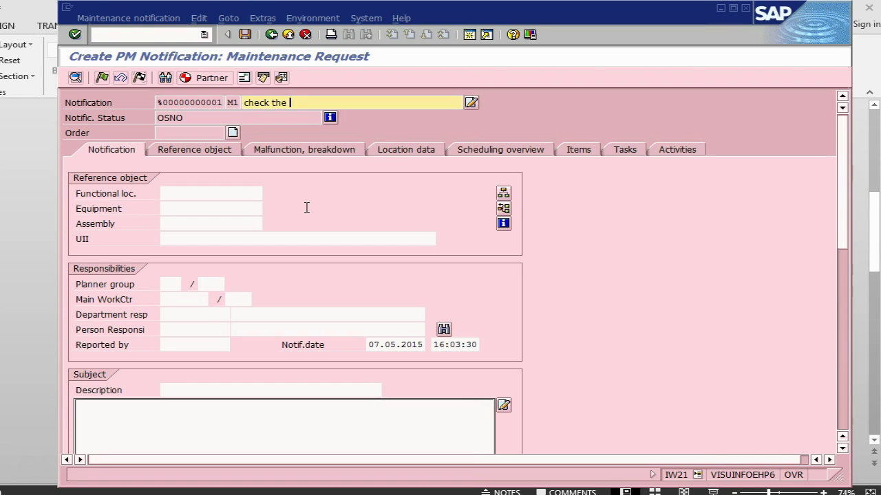
type("pum")
Step: Set the reference object to functional location 2840-prd-pm-02 and equipment ELECpump
key("alt+Tab")
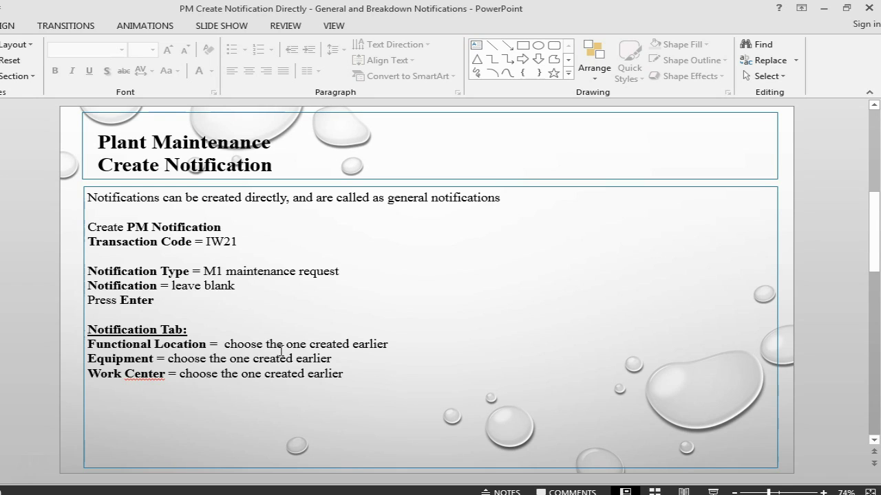
key("alt+Tab")
left_click(211, 194)
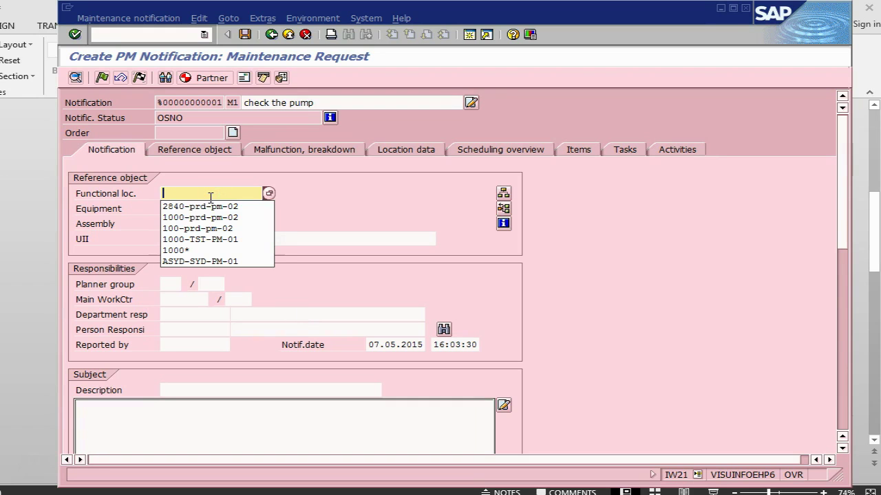
left_click(195, 205)
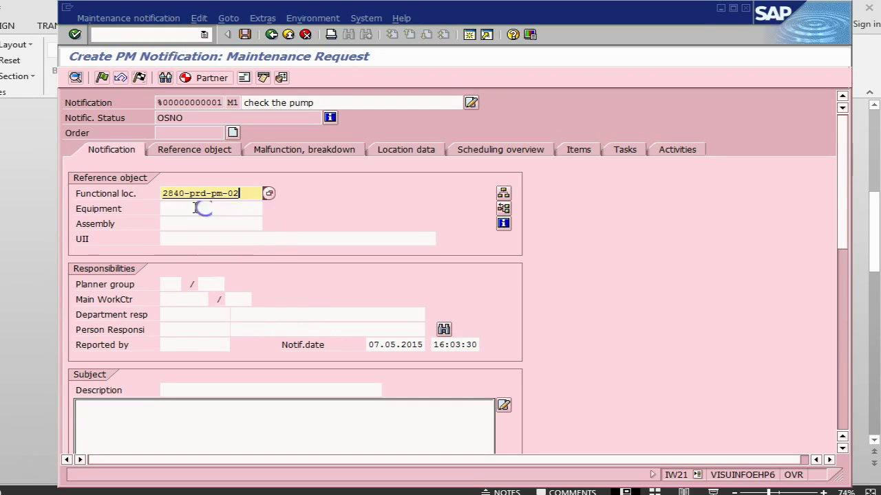
left_click(195, 207)
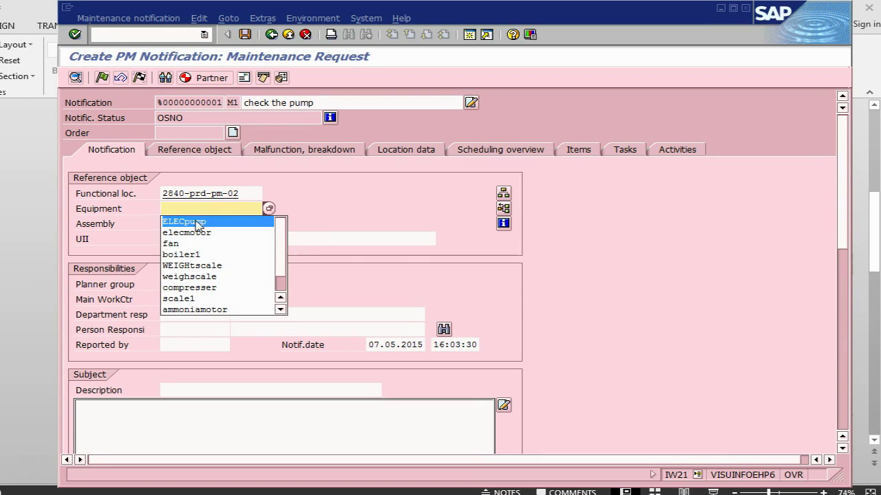
left_click(197, 222)
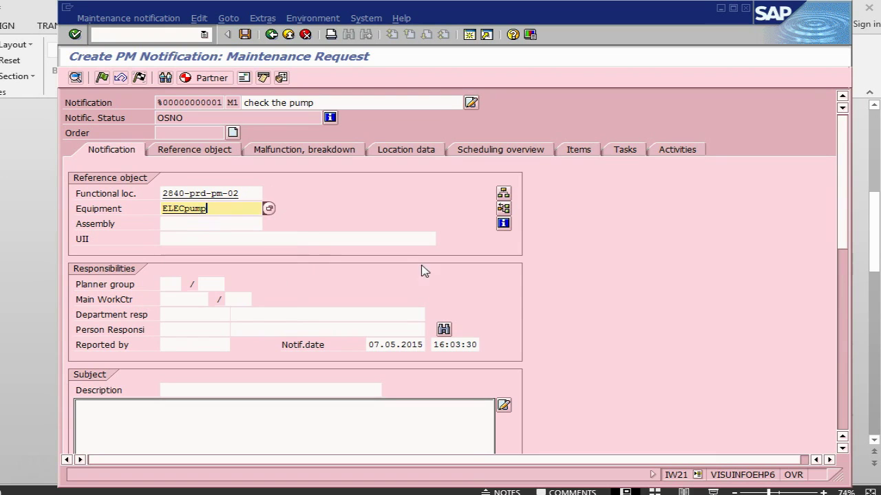
Step: Set the main work center to lathem and validate the notification entries
left_click(189, 299)
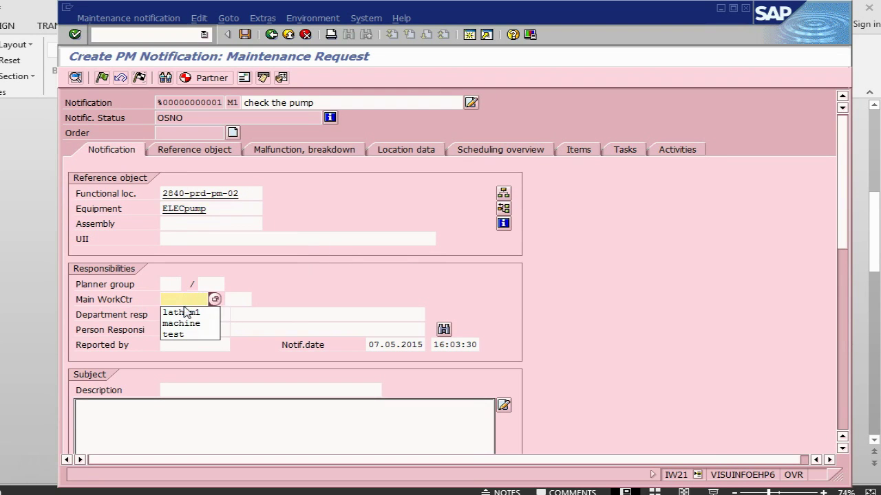
left_click(187, 313)
key("BackSpace")
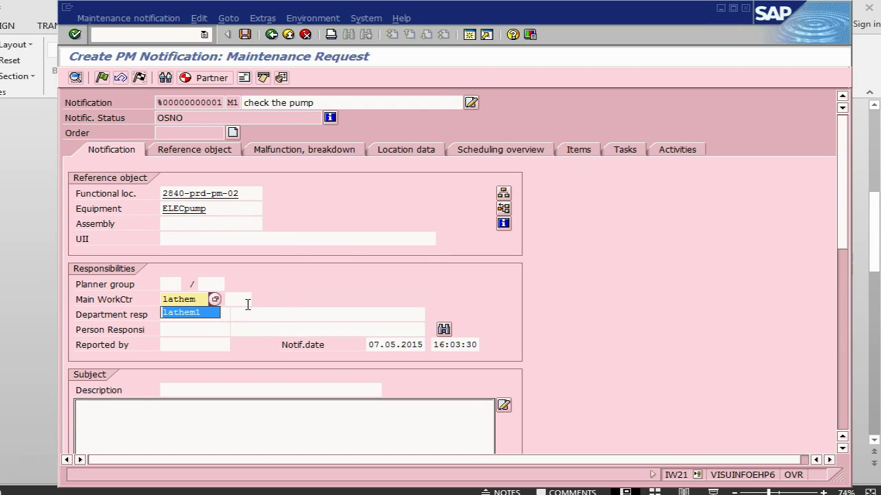
key("Return")
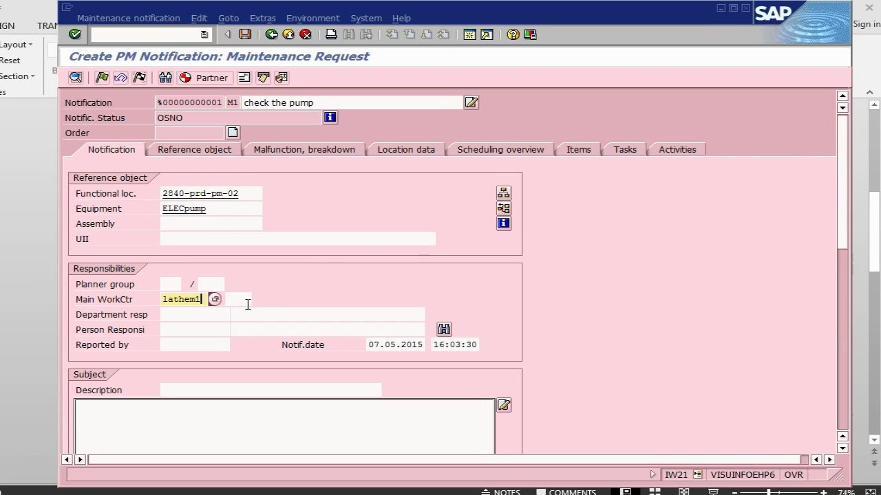
key("BackSpace")
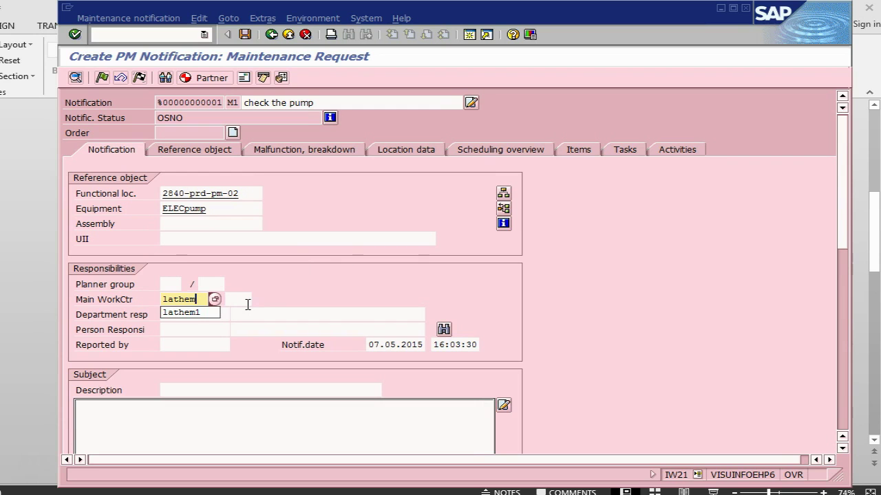
key("Escape")
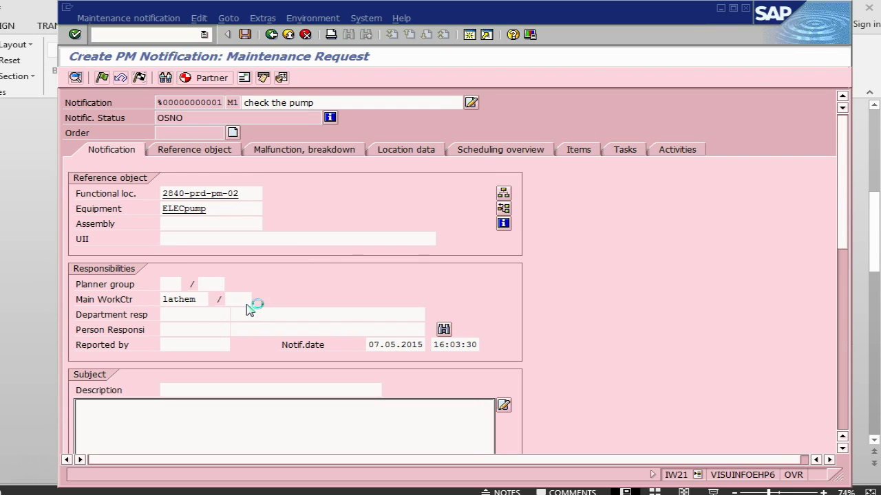
key("Return")
key("Left")
key("Left")
key("Left")
key("Left")
key("Left")
key("Left")
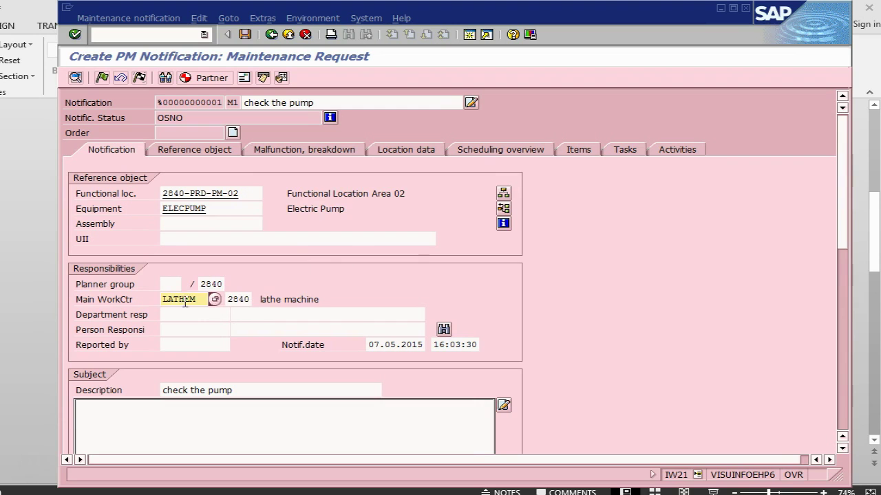
left_click(241, 299)
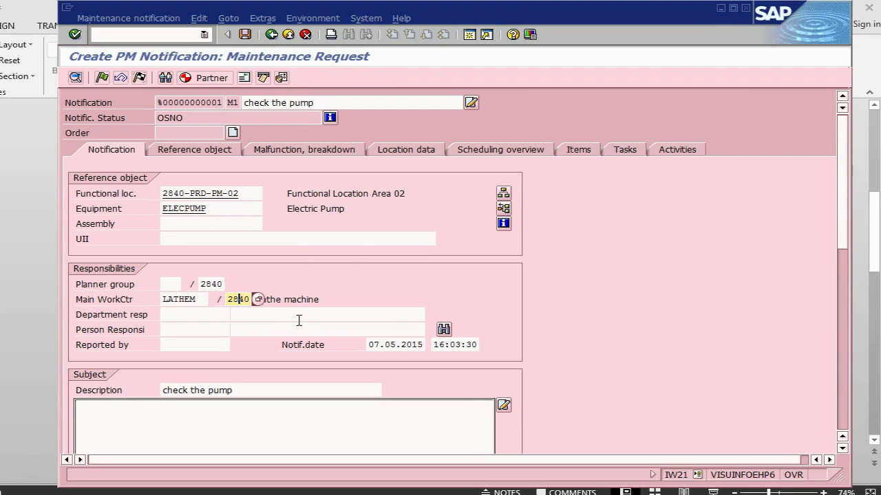
Step: Consult the next instruction slide, return to SAP and enter "check the pump for oil leakage" as the subject long text
key("alt+Tab")
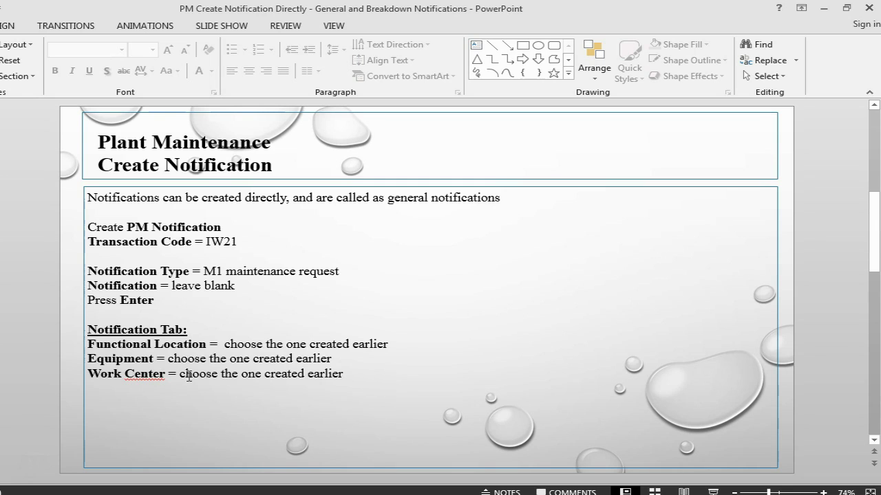
left_click(150, 374)
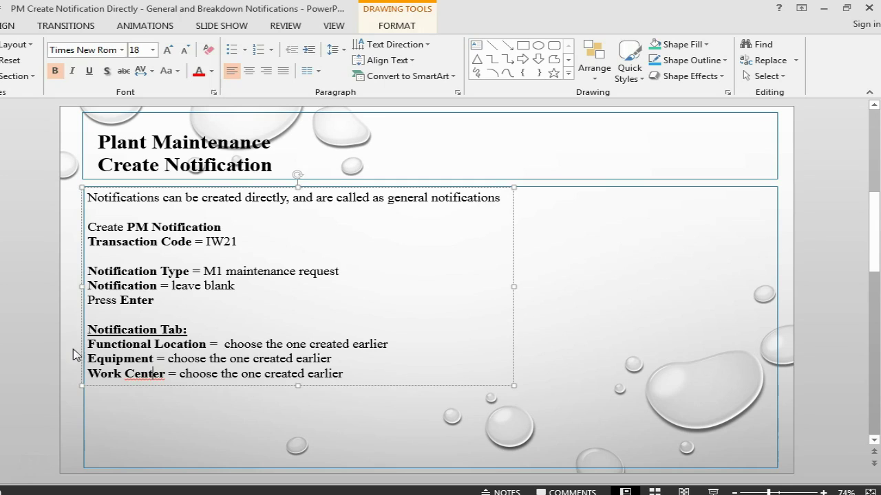
scroll(150, 373, "down", 1)
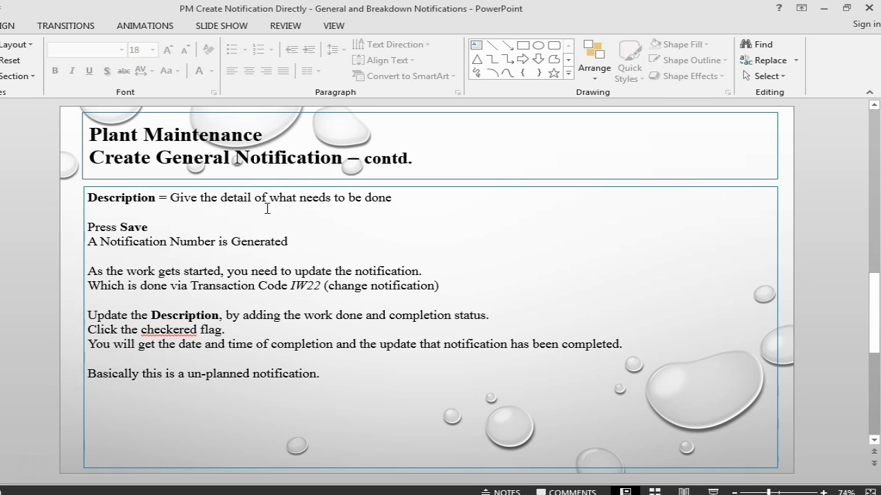
key("alt+Tab")
left_click(209, 408)
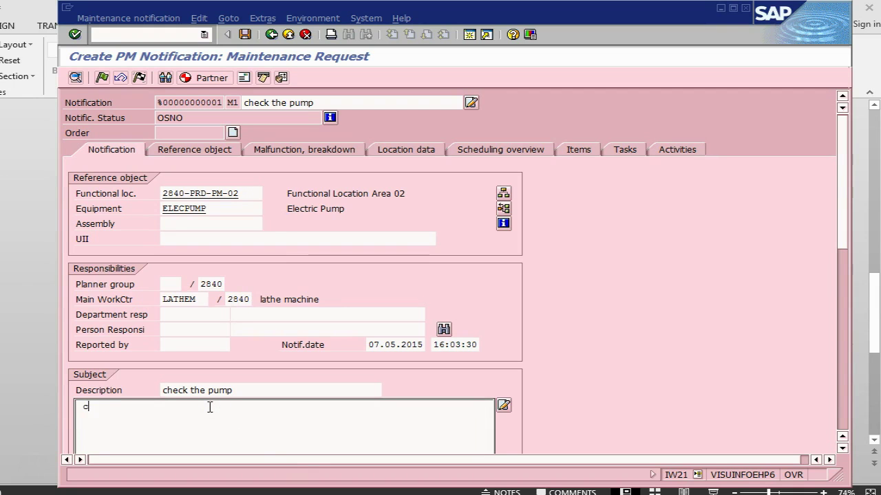
type("check the pu")
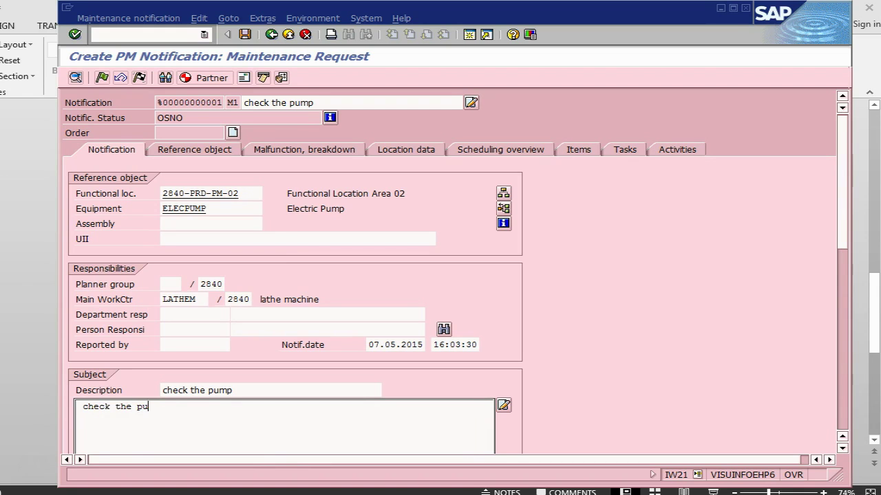
type("mp for oil leakage")
Step: Save the maintenance notification, highlight the generated notification number in the message details and close them
key("alt+Tab")
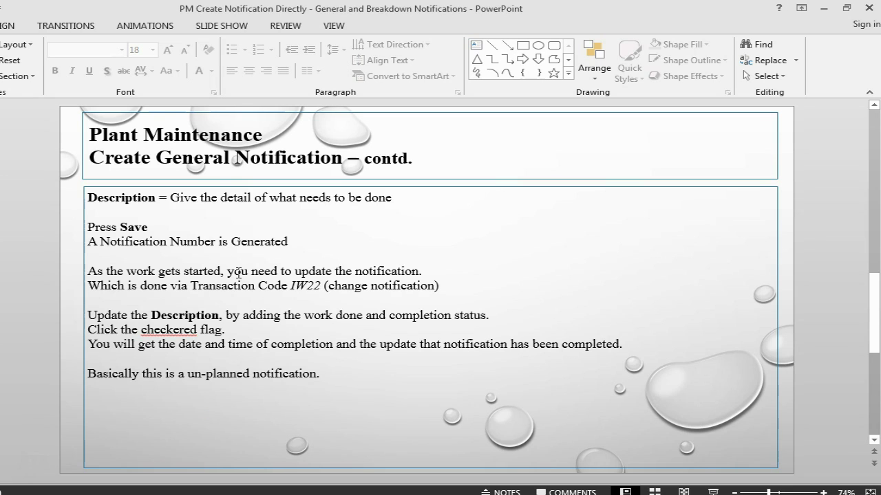
key("alt+Tab")
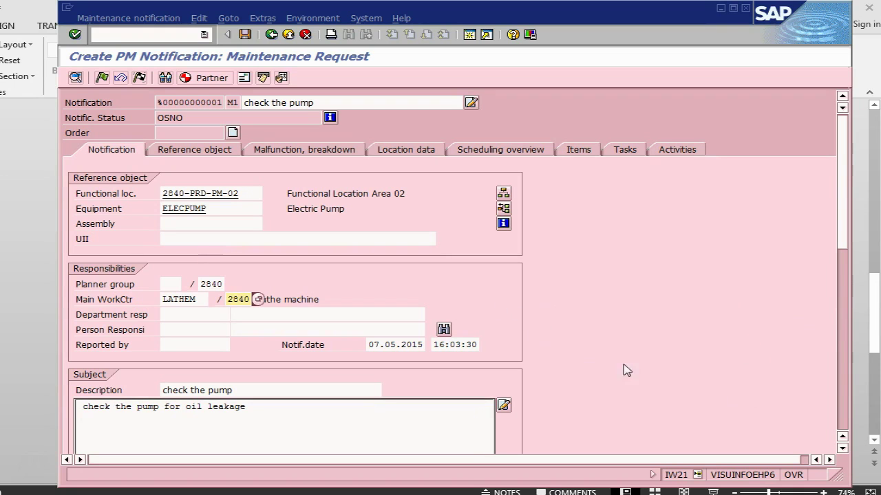
left_click(242, 34)
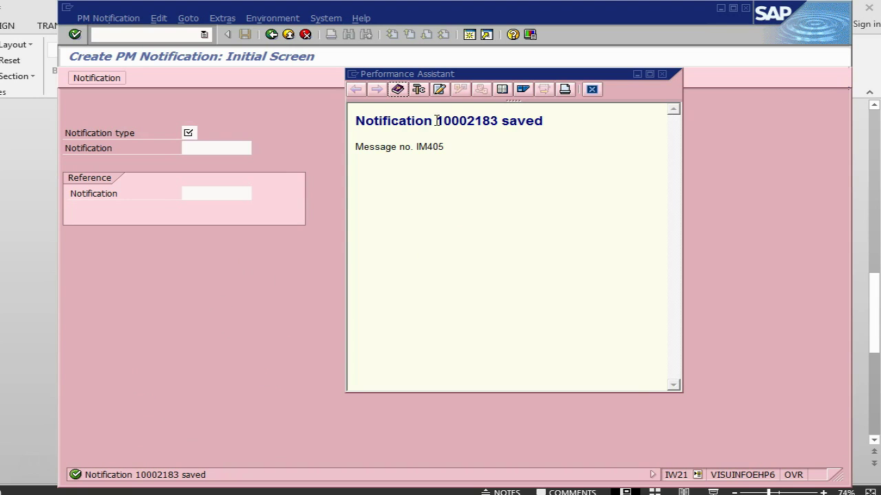
left_click_drag(436, 120, 499, 122)
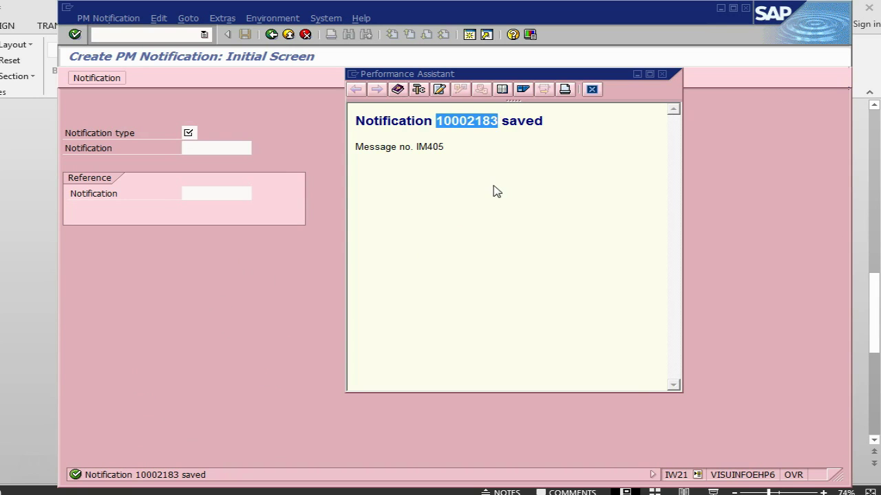
key("Escape")
Step: Check the update instructions on the slide and open the saved notification in SAP for changing
key("alt+Tab")
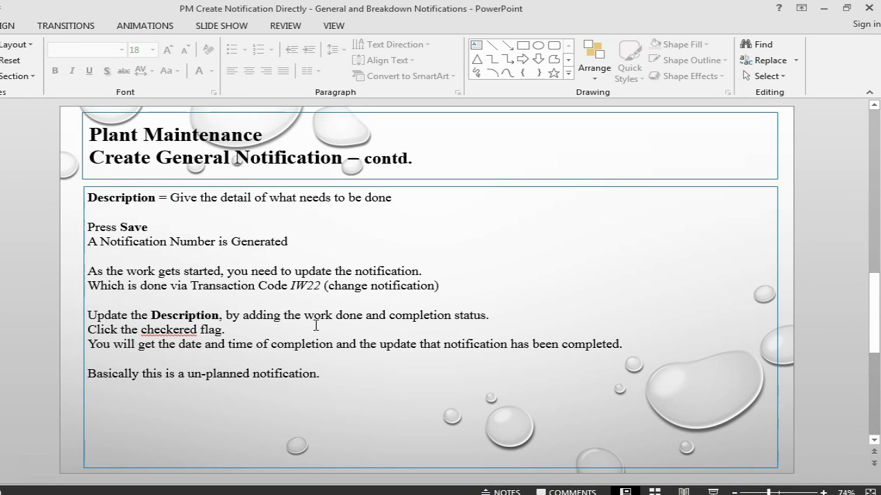
key("alt+Tab")
left_click(110, 19)
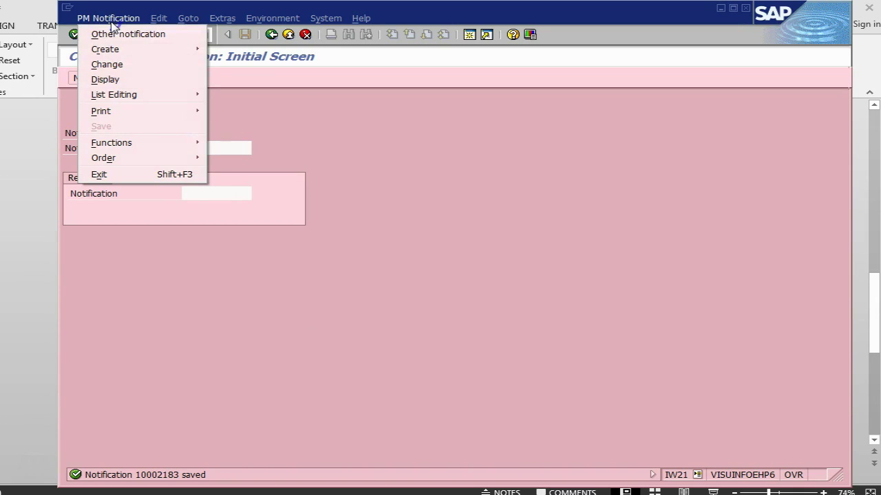
left_click(126, 65)
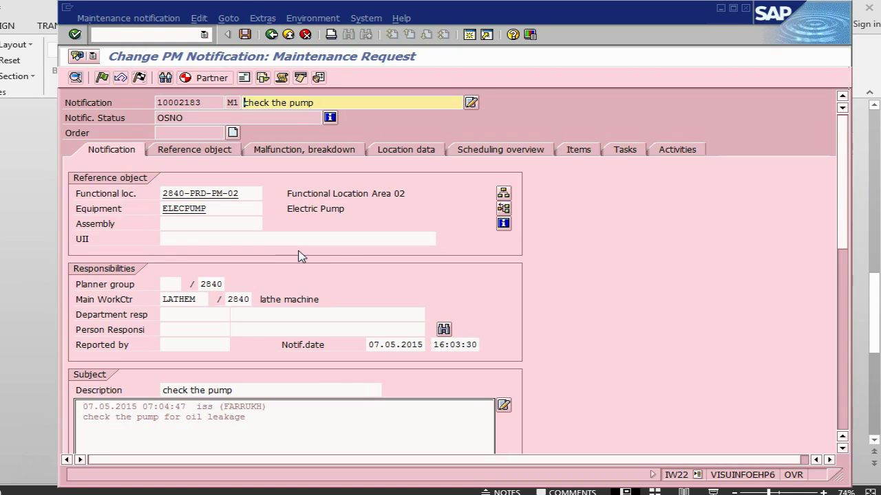
Step: Check the update instructions in PowerPoint, return to SAP and add "checking has been done no leakage found" to the subject long text
key("alt+Tab")
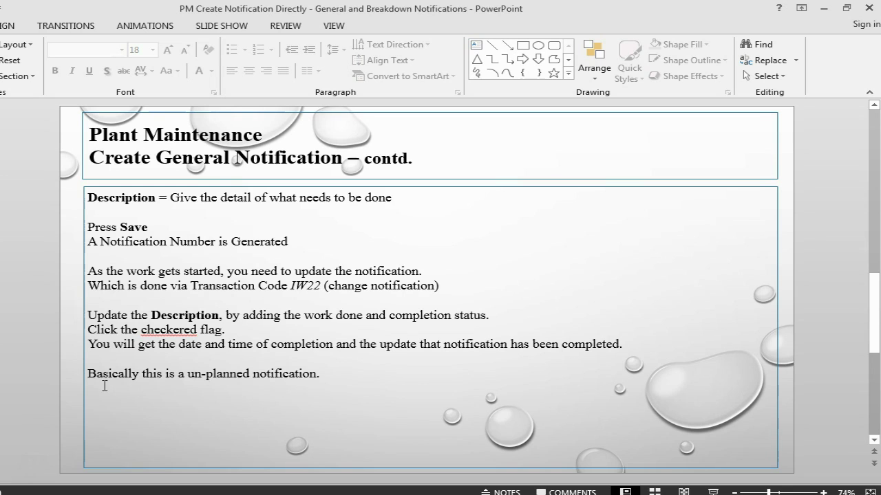
key("alt+Tab")
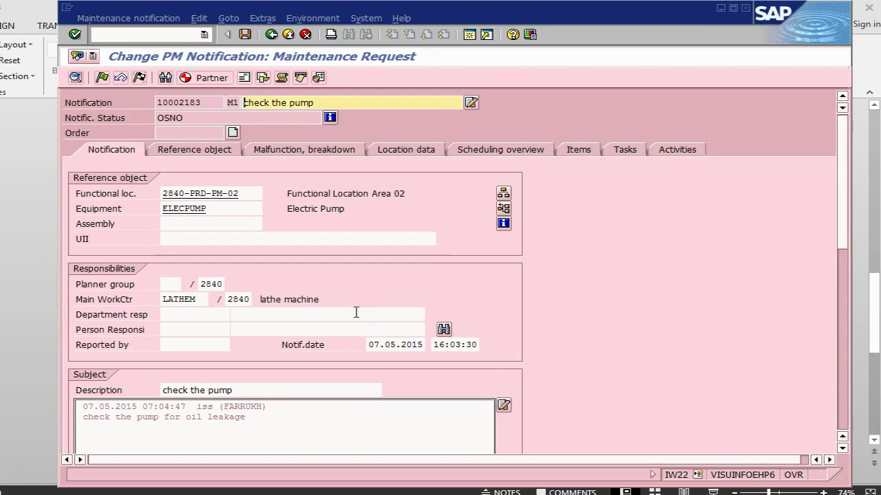
scroll(353, 314, "down", 2)
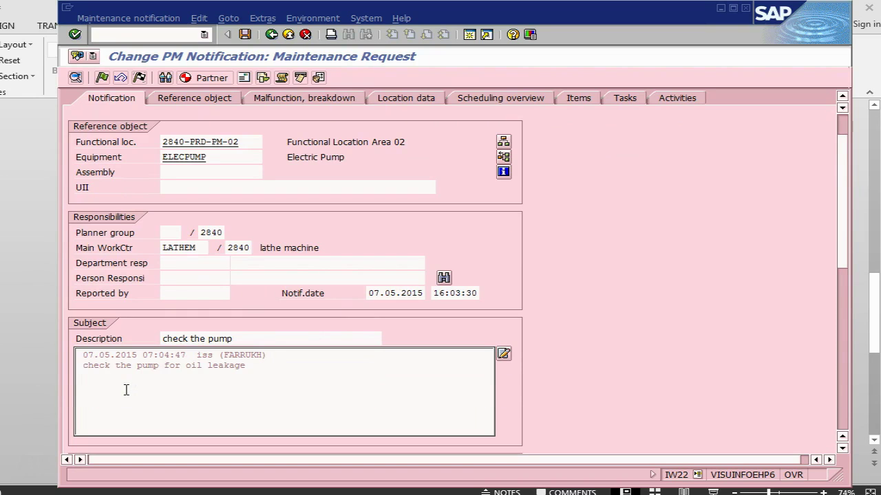
type("checking has been don")
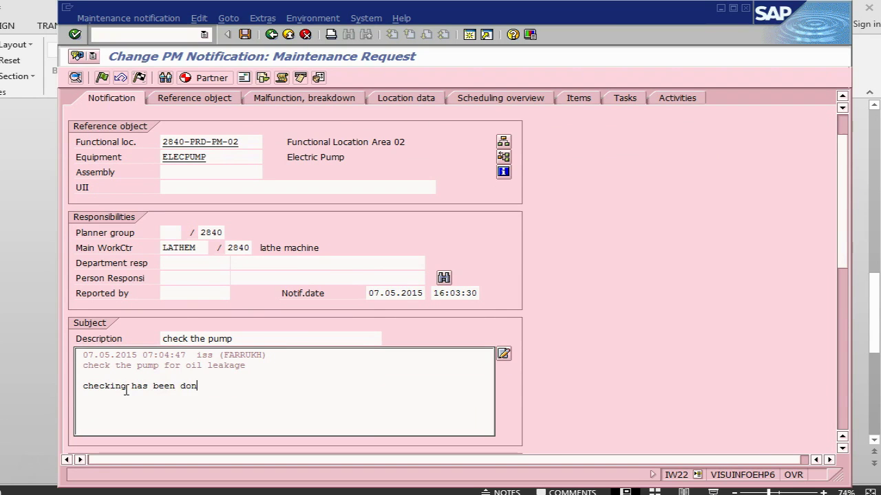
type("e no leagak")
type("ka")
type("ge found")
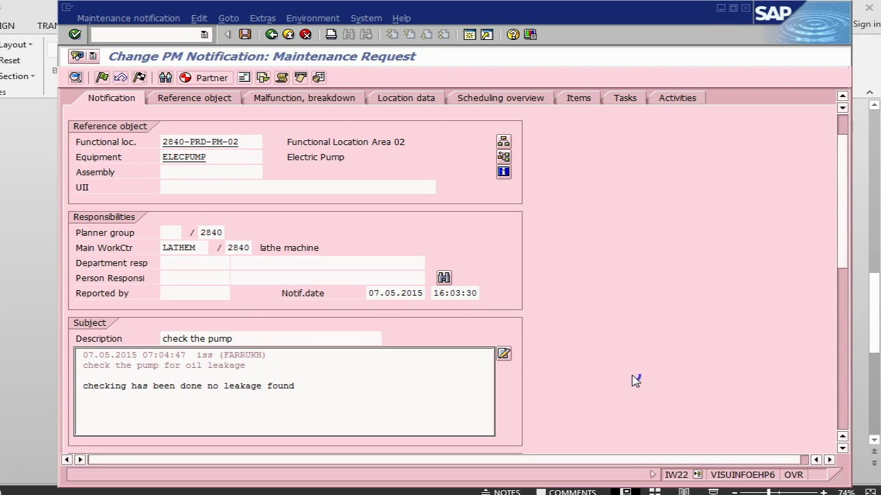
Step: Review the updated maintenance request and complete the notification, accepting the system date as reference date and the proposed completion details
scroll(636, 383, "down", 1)
scroll(636, 385, "down", 5)
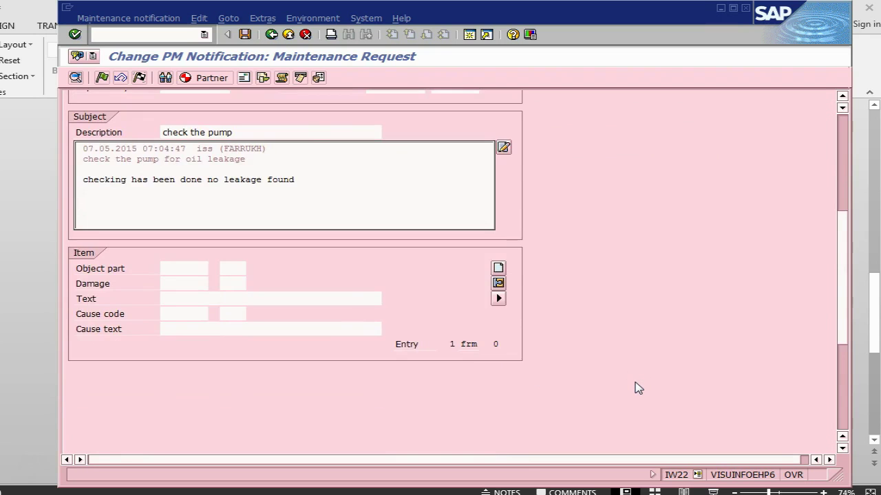
scroll(637, 389, "up", 2)
scroll(636, 389, "up", 5)
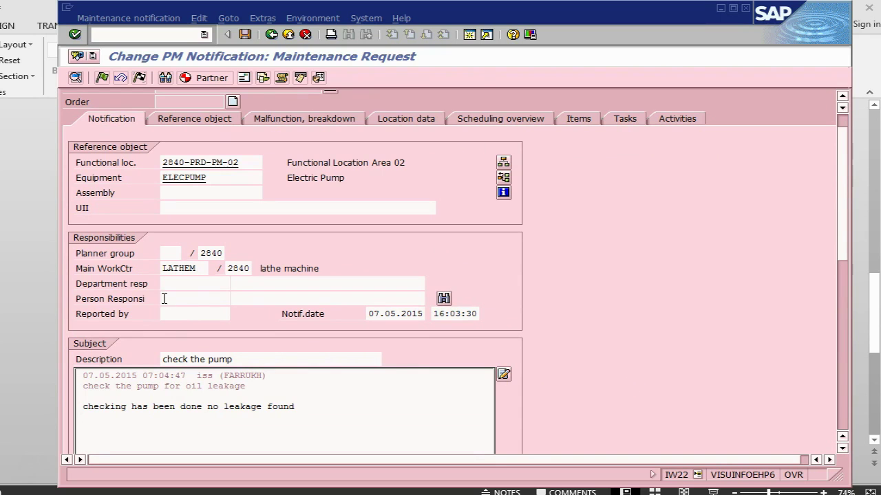
scroll(641, 347, "up", 1)
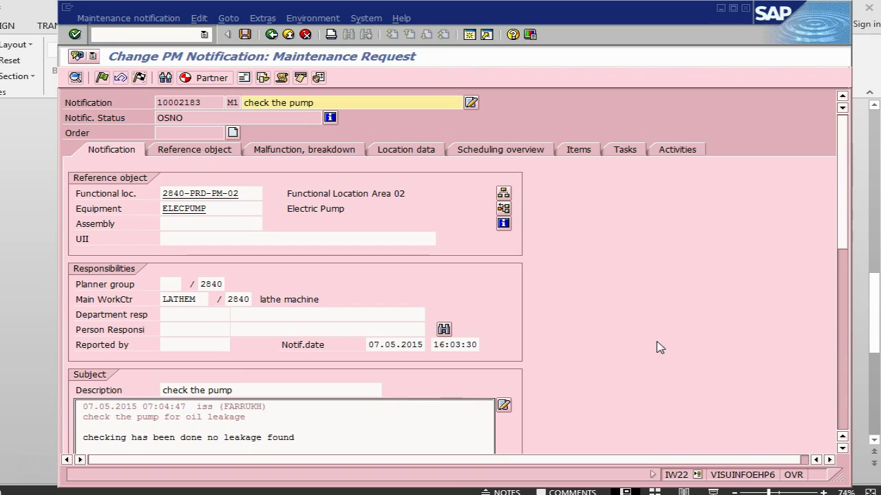
left_click(138, 77)
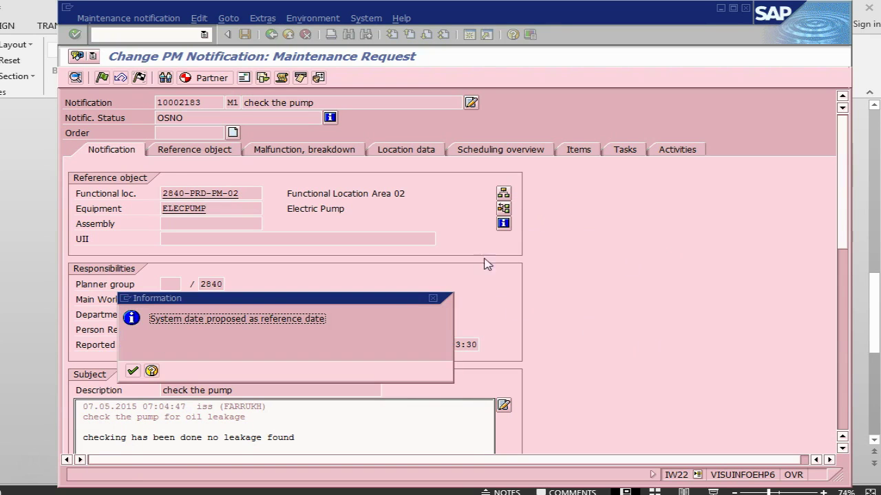
left_click(133, 372)
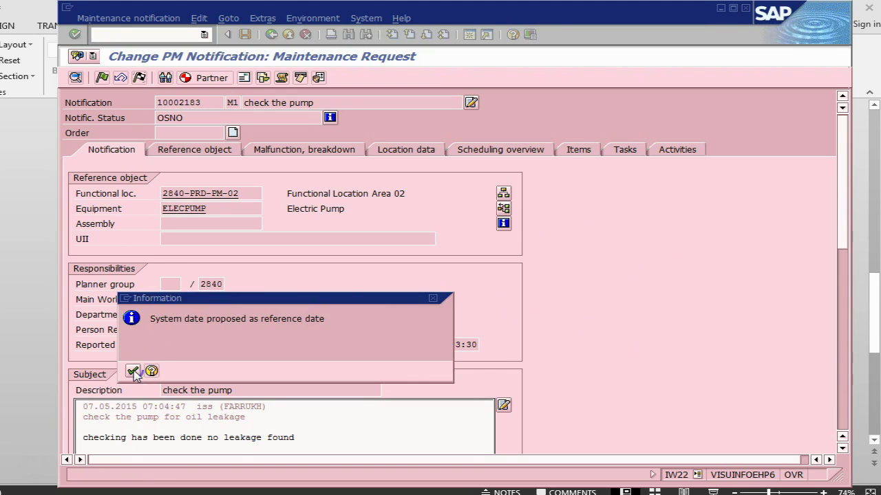
left_click(101, 266)
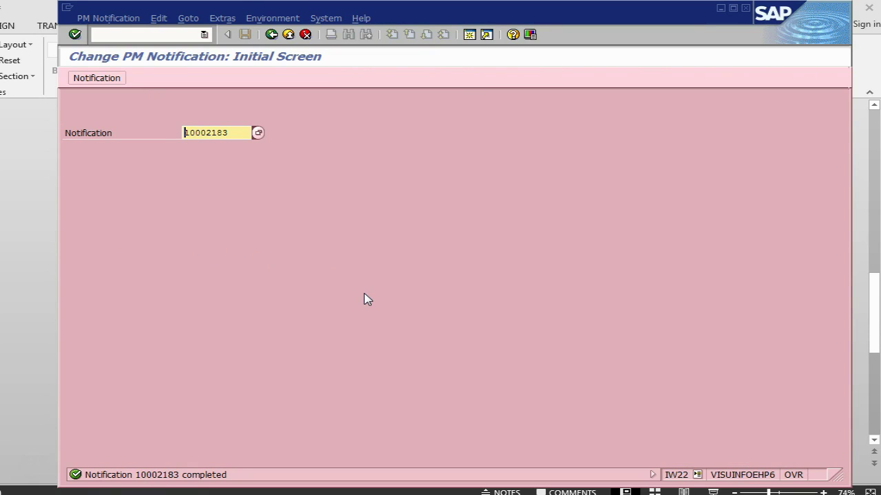
Step: Switch to PowerPoint and consult the Breakdown Notification instruction slide
key("alt+Tab")
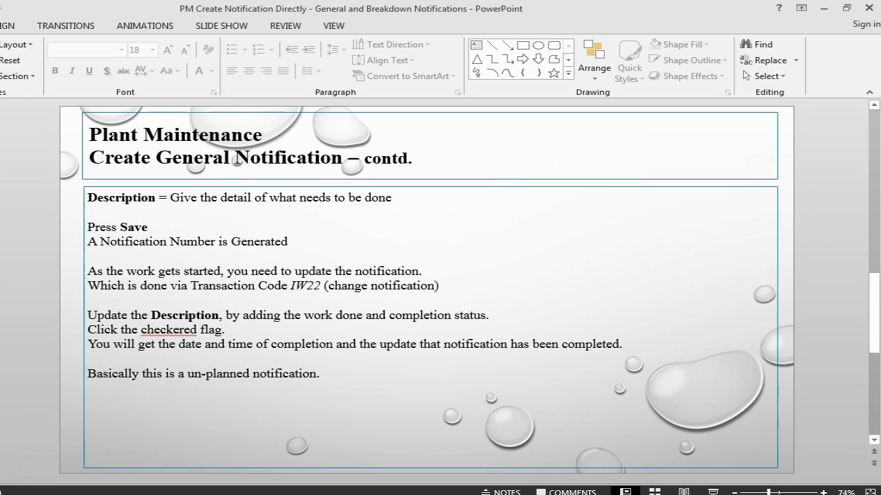
key("Page_Down")
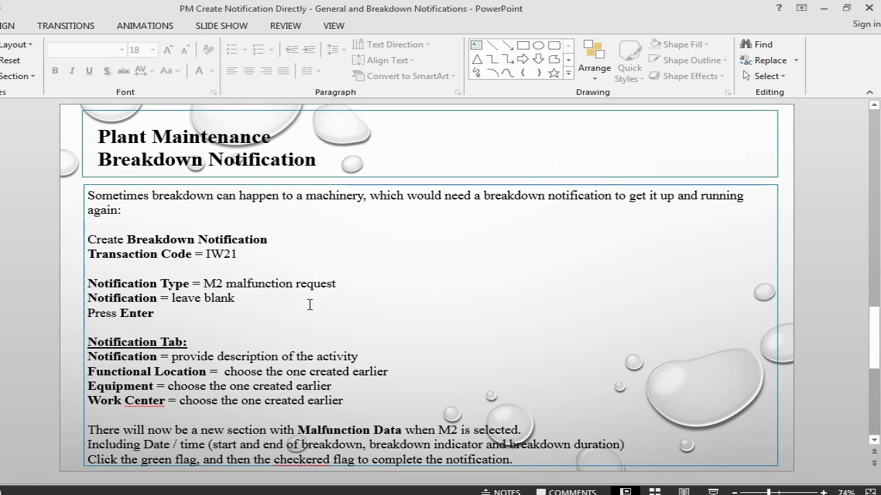
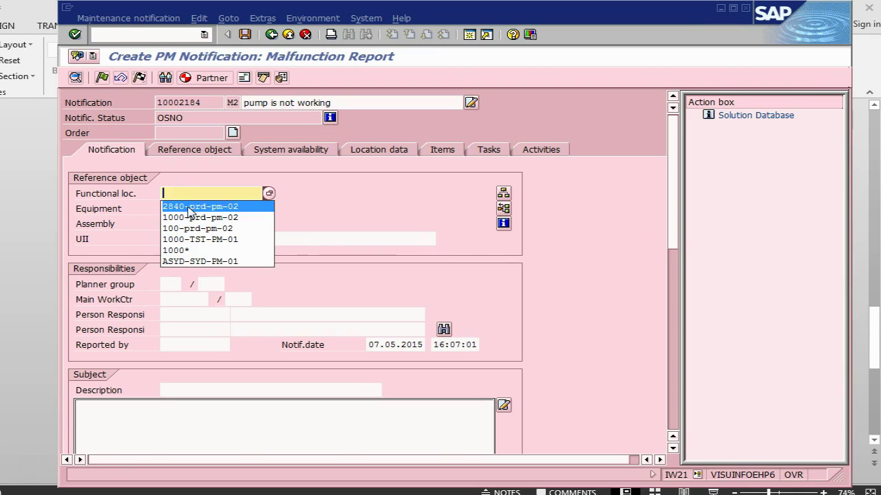
Step: Set the malfunction report's functional location to 2840-prd-pm-02 and its equipment to ELECpump
left_click(187, 204)
left_click(189, 208)
left_click(189, 208)
left_click(188, 222)
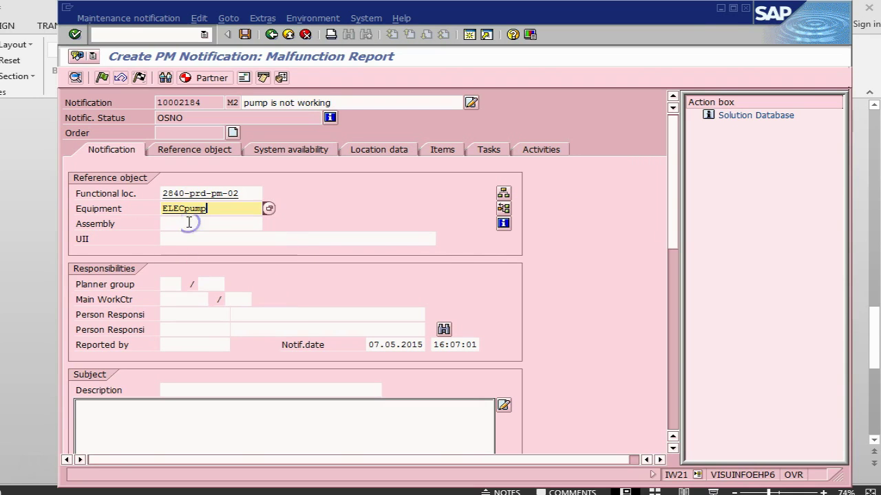
Step: Assign lathem as the malfunction report's main work center and validate the entries
left_click(172, 299)
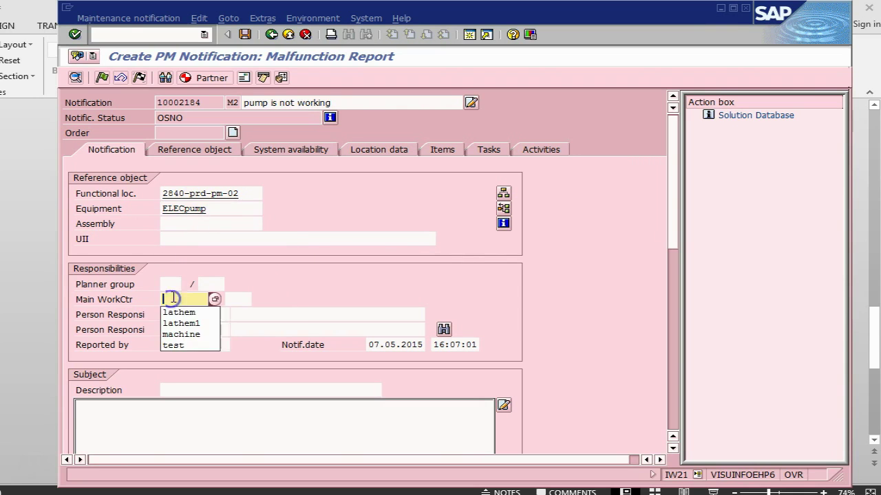
left_click(177, 309)
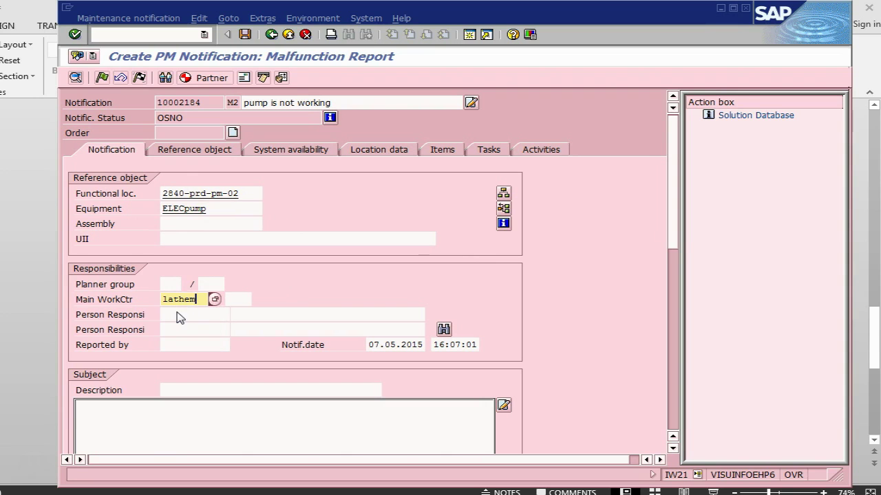
key("Return")
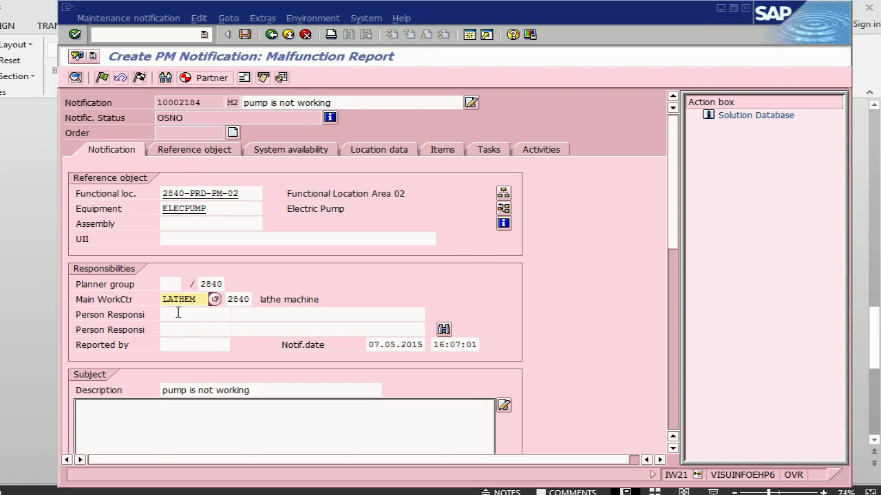
Step: Consult the breakdown instructions in PowerPoint, return to SAP and enter "check why pump is not working and repair" as the subject long text
key("alt+Tab")
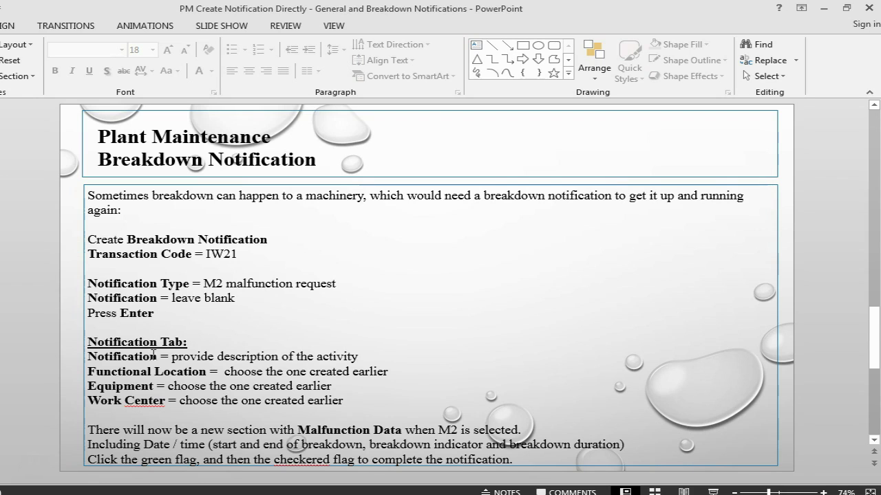
scroll(322, 312, "down", 1)
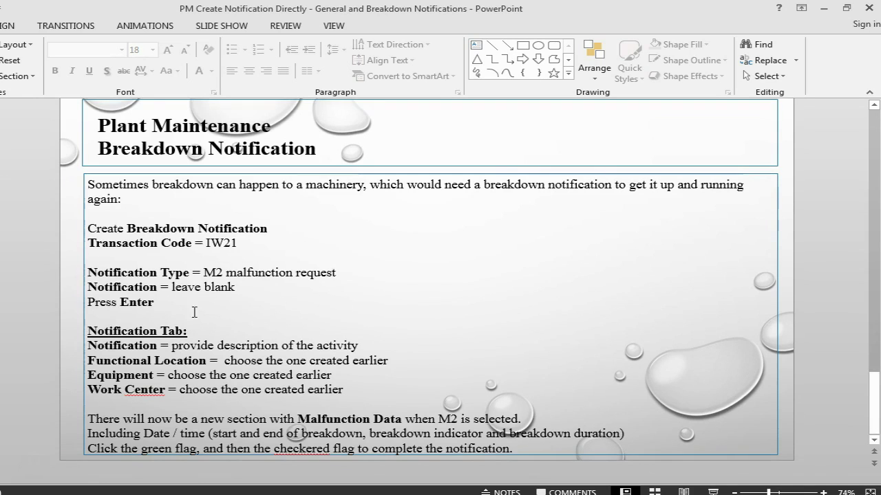
key("alt+Tab")
key("alt+Tab")
key("alt+Tab")
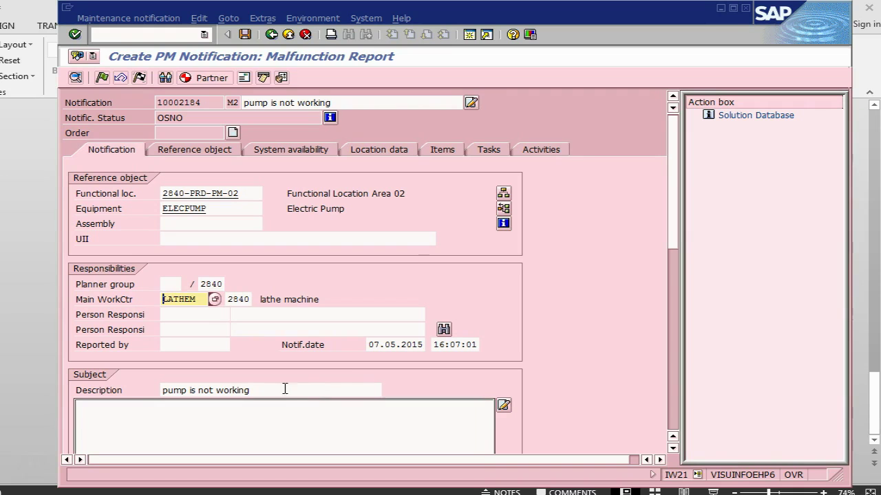
scroll(568, 328, "down", 3)
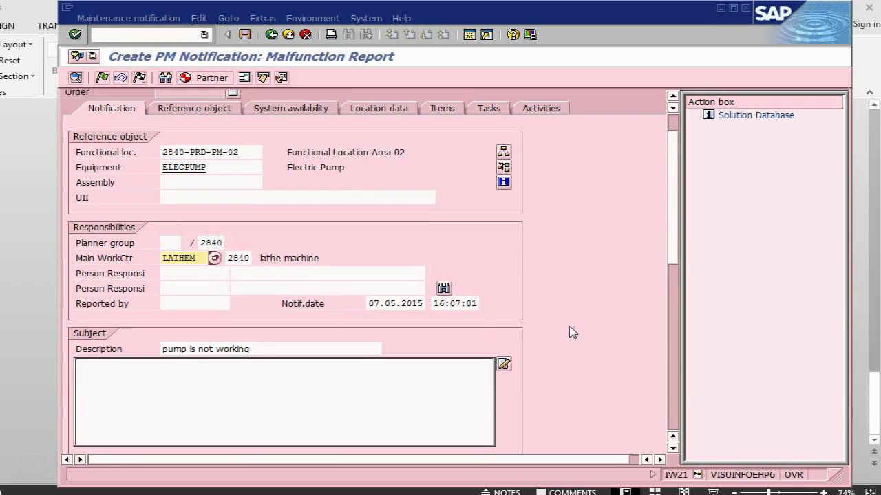
left_click(242, 321)
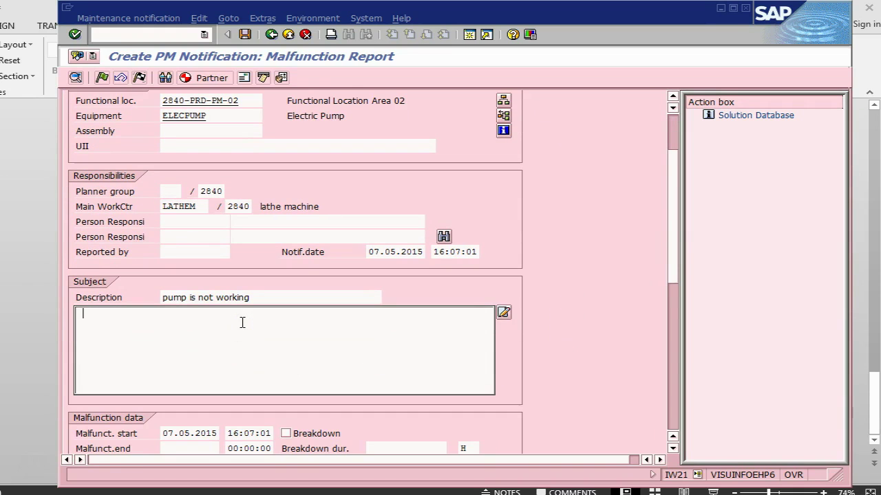
type("check why pump is not")
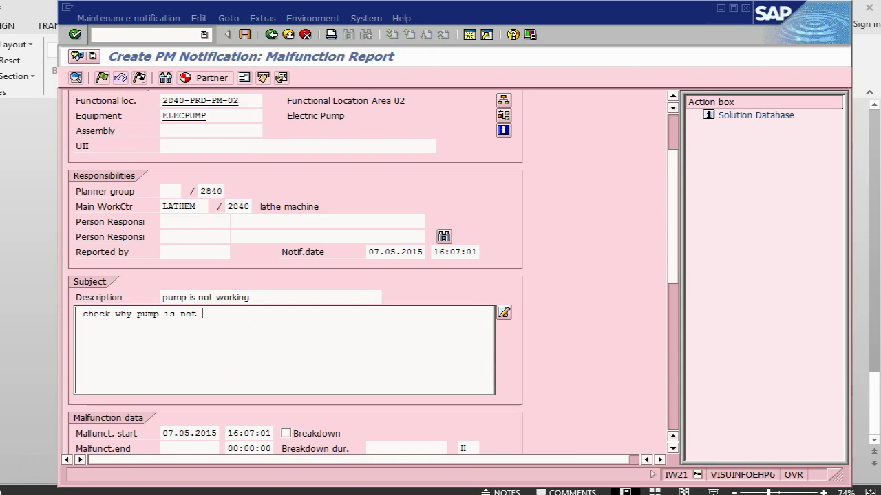
type("working and ")
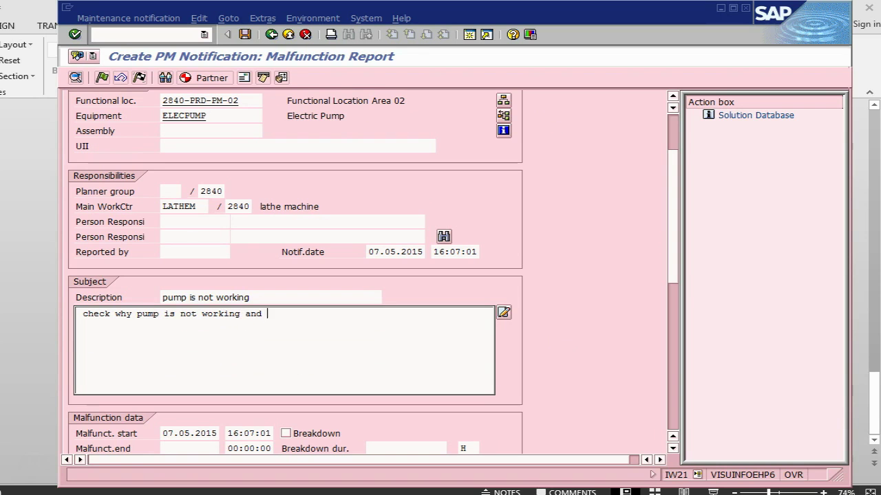
type("repair")
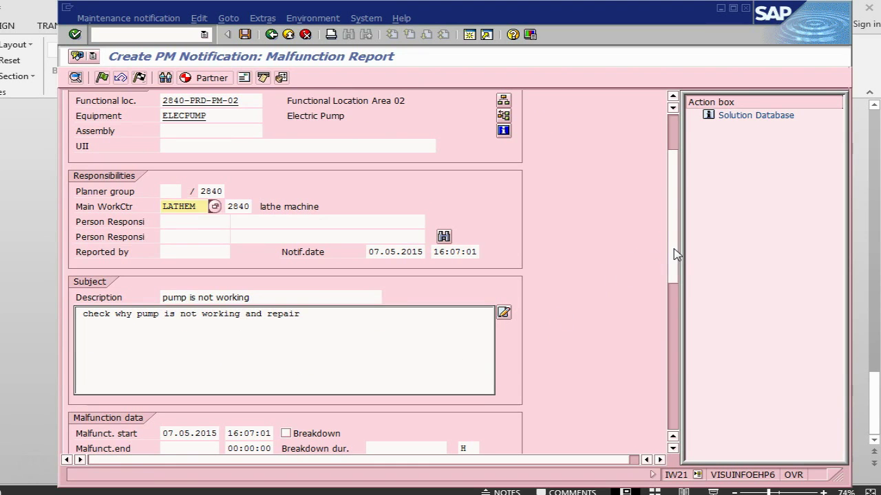
Step: Compare the malfunction data section with the PowerPoint instructions, return to SAP and save the malfunction notification
left_click_drag(670, 253, 667, 303)
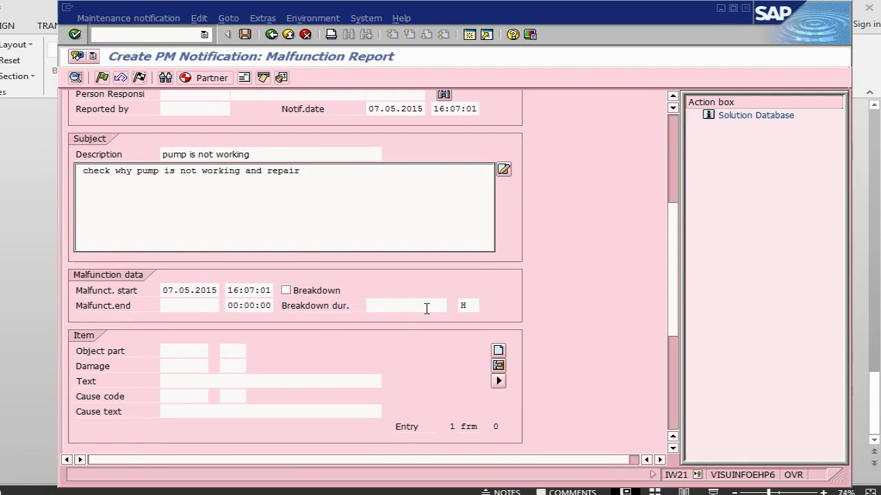
key("alt+Tab")
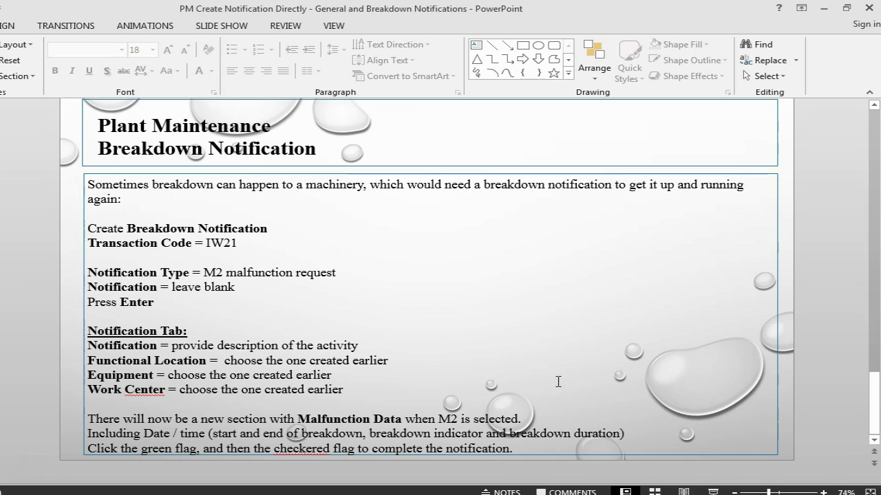
key("alt+Tab")
left_click(245, 34)
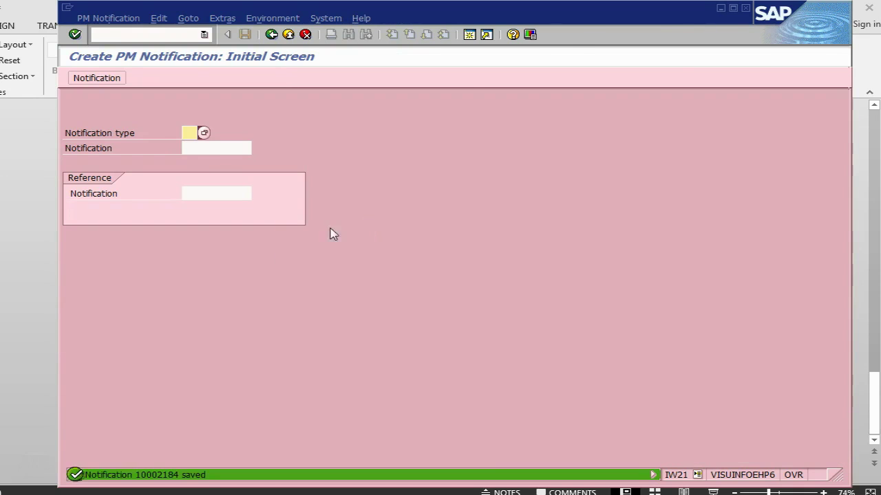
Step: Open the saved malfunction notification for changing
left_click(105, 18)
left_click(122, 66)
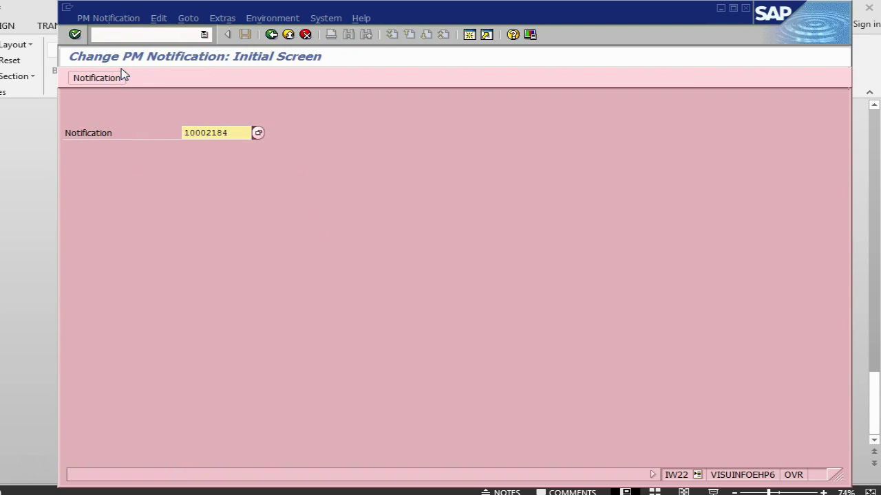
key("Return")
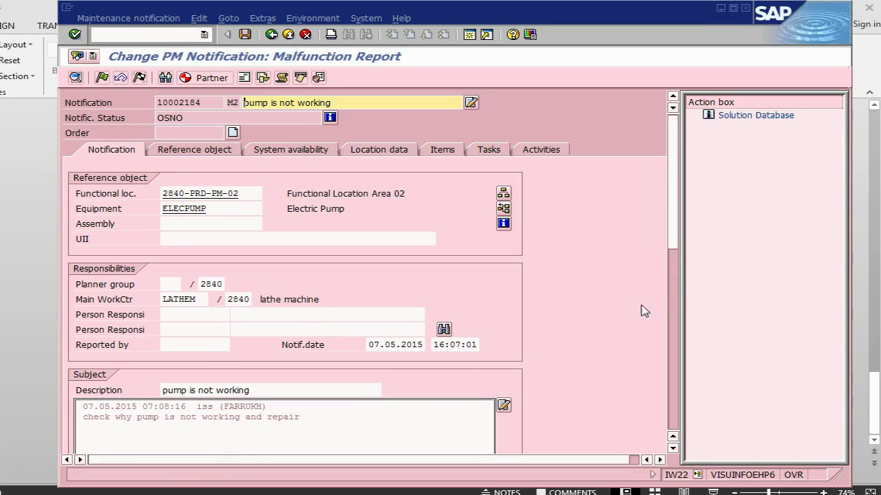
Step: Add "seal leakege has been repaired, seal replaced and oil filled" to the malfunction report's subject long text
left_click_drag(673, 238, 671, 300)
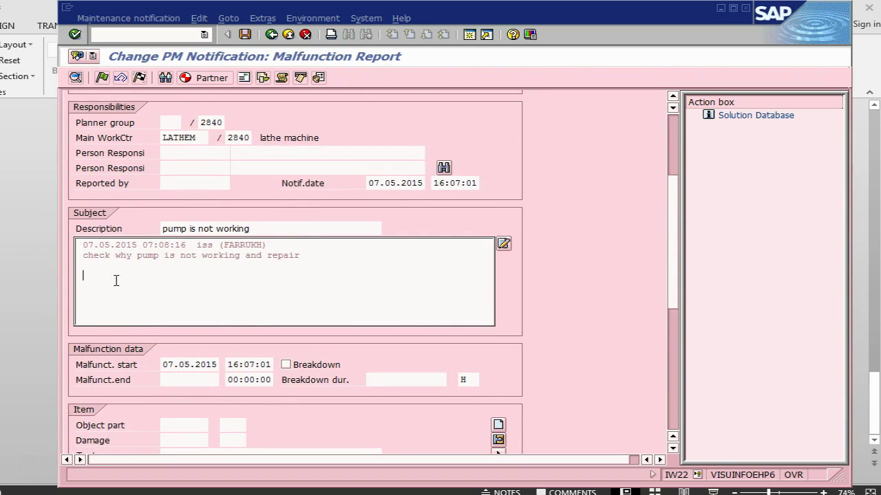
type("seal leakege")
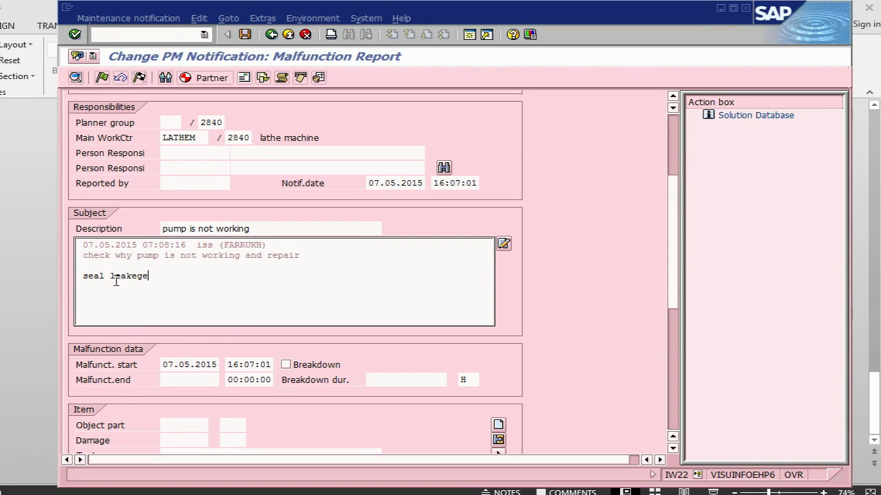
type(" has been repaired,")
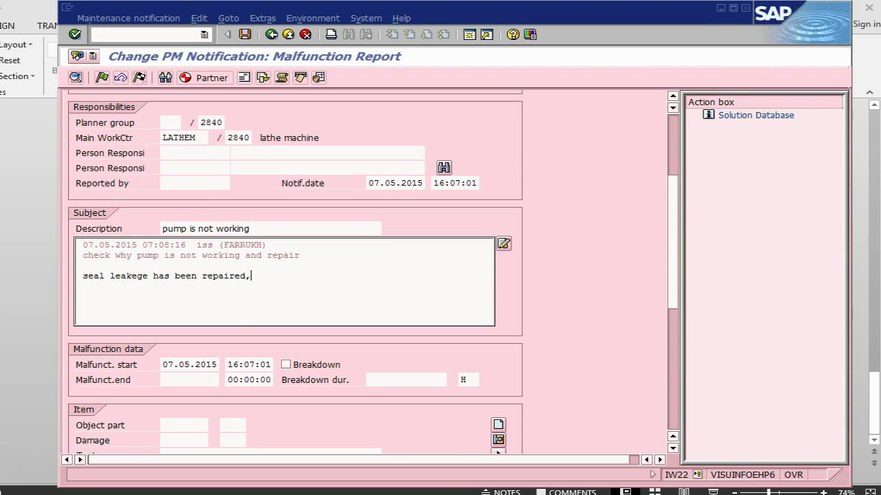
type(" seal replaced and oil filled")
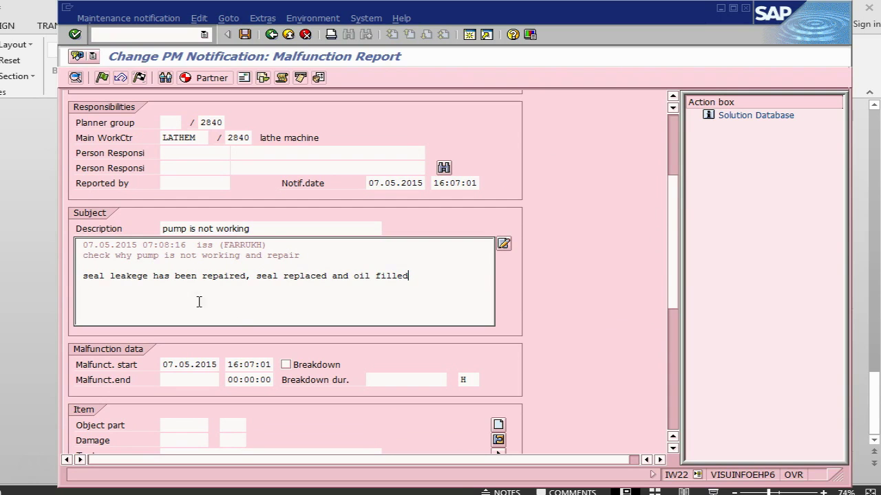
Step: Review the required start and end dates and the partner data of the malfunction notification, and return to its main notification data
left_click_drag(672, 283, 580, 169)
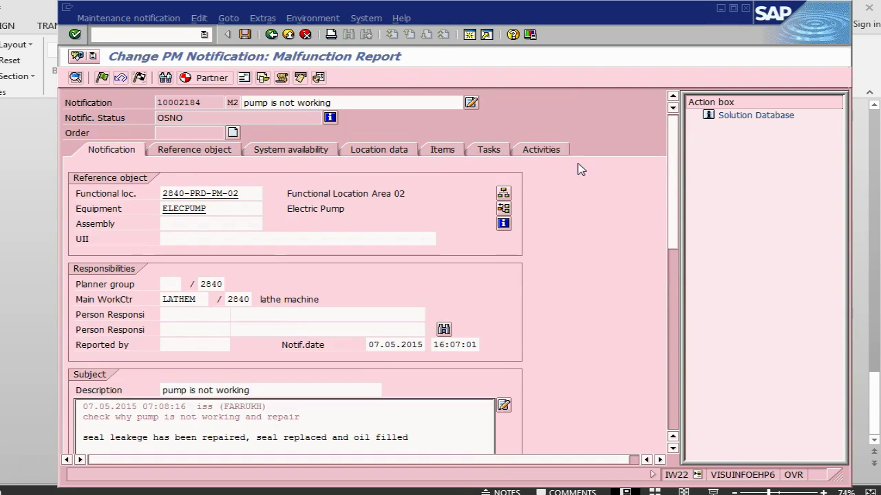
left_click(203, 154)
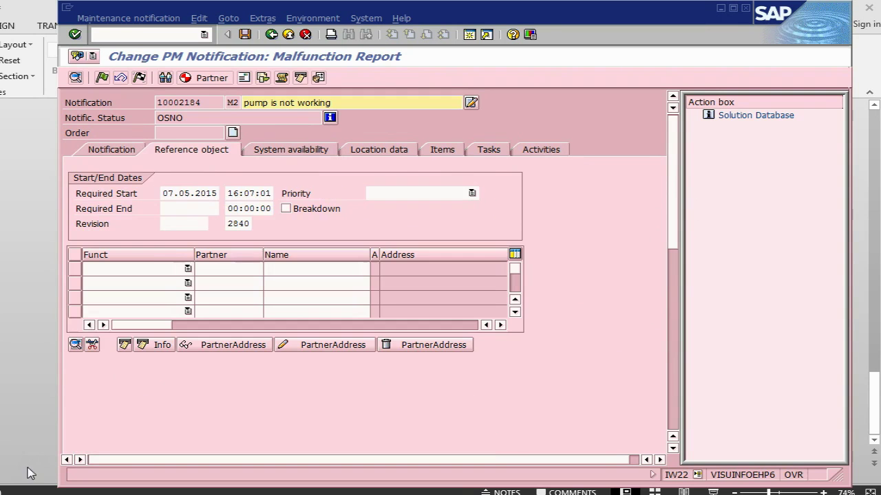
left_click(113, 151)
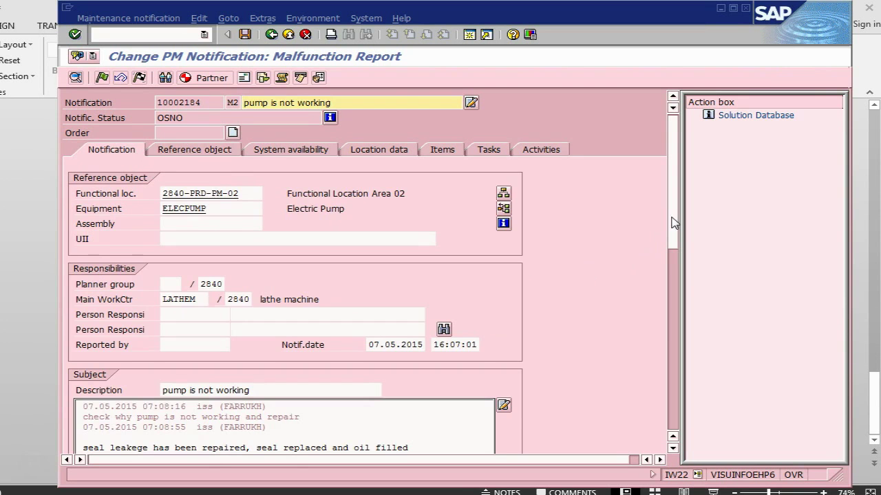
Step: Set the malfunction end to 07.05.2015 at 18:00:00 in the malfunction data
left_click_drag(674, 222, 684, 321)
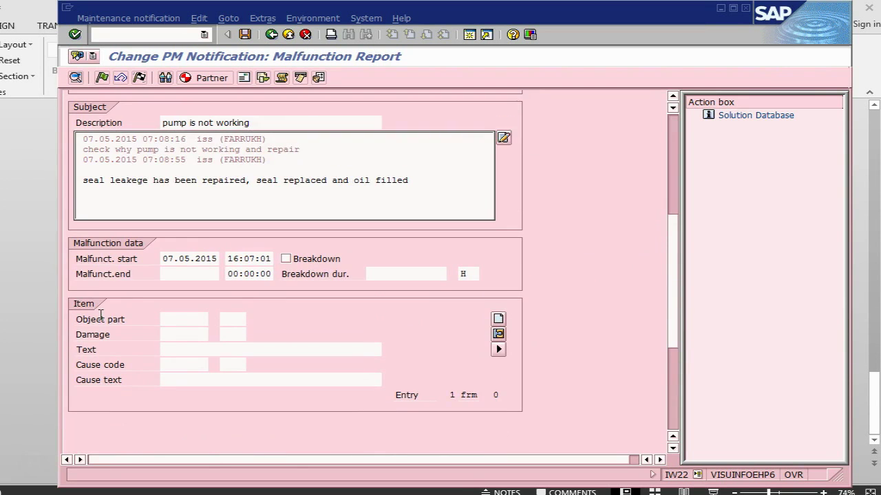
left_click(200, 276)
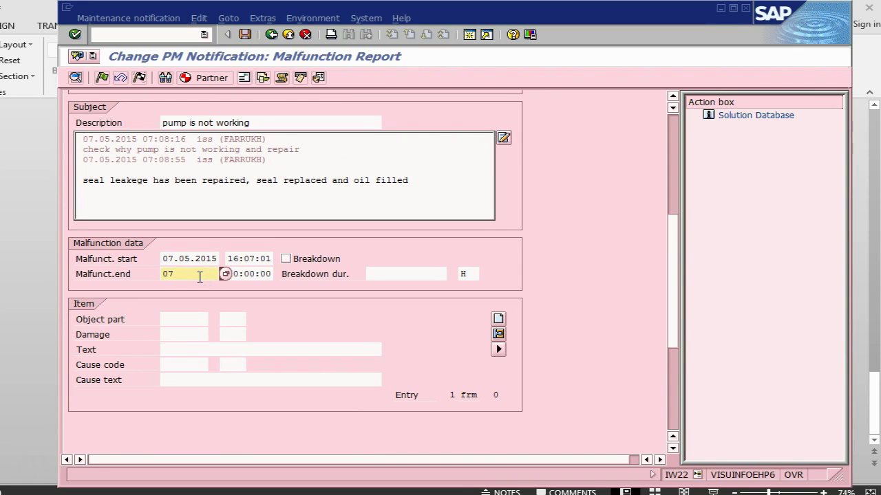
type("070515")
left_click(231, 260)
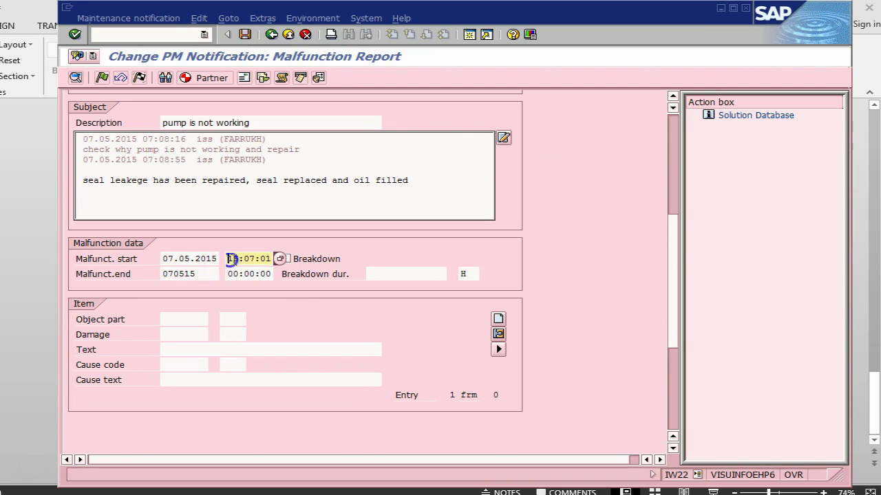
left_click(231, 276)
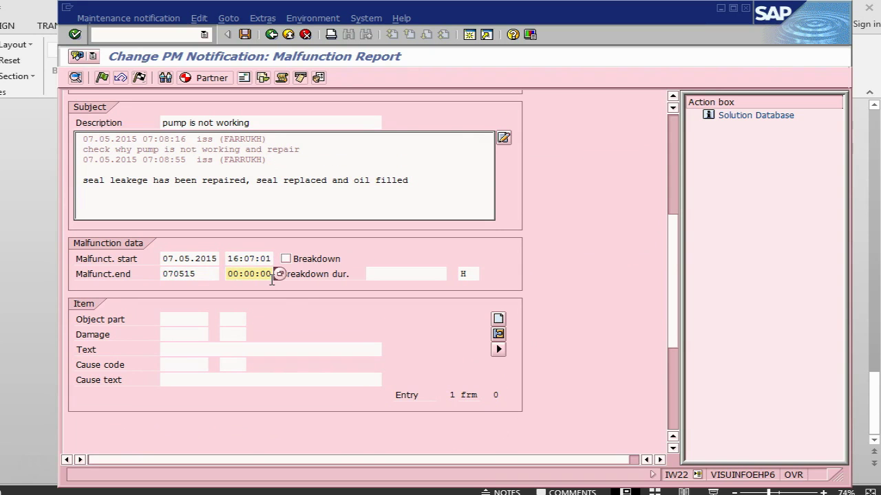
type("18")
Step: Flag the malfunction as a breakdown and have the breakdown duration calculated, accepting the entered downtime
left_click(287, 260)
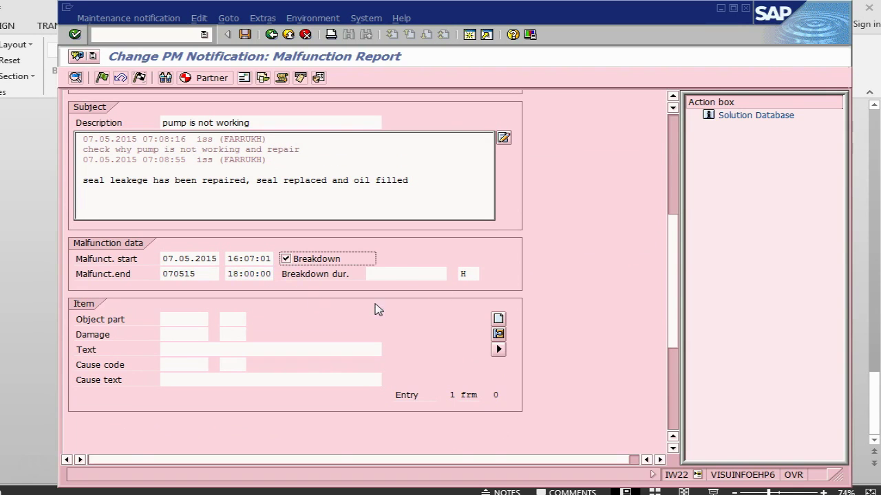
left_click(397, 275)
key("Return")
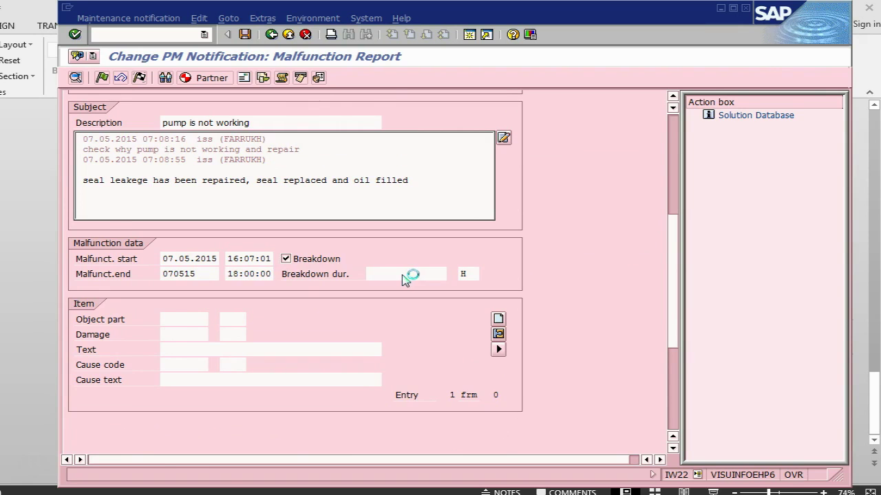
scroll(589, 286, "down", 2)
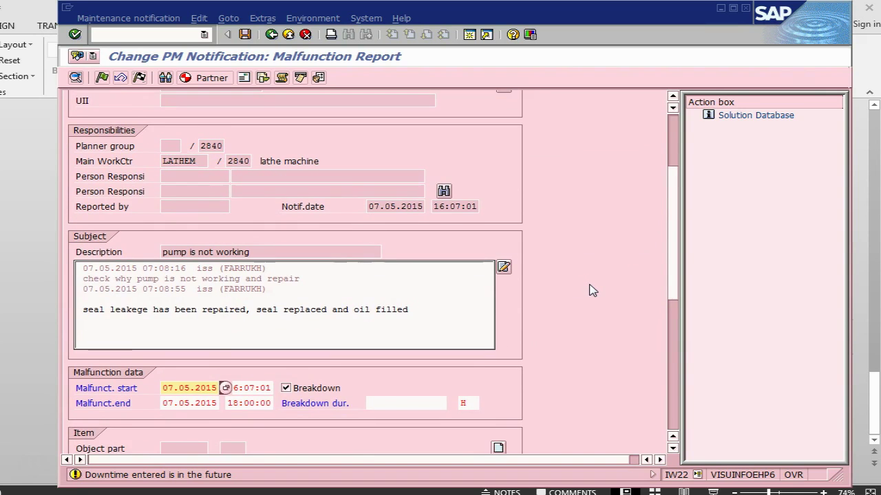
scroll(592, 291, "down", 1)
scroll(591, 293, "down", 1)
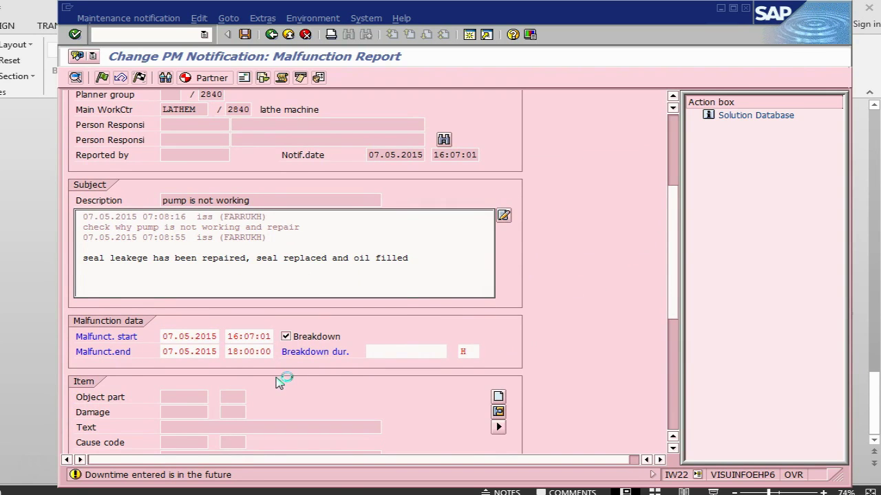
key("Return")
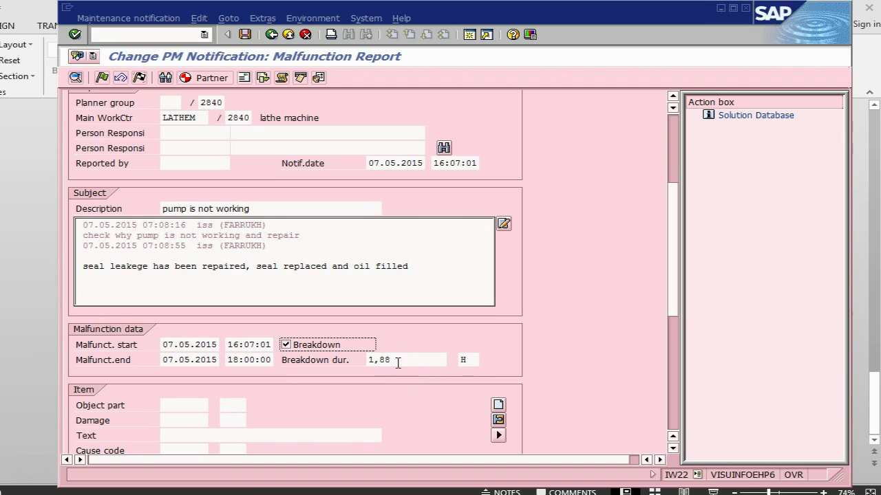
Step: Complete the malfunction notification, accepting the proposed reference date 07.05.2015 and reference time 07:10:02
scroll(564, 315, "down", 3)
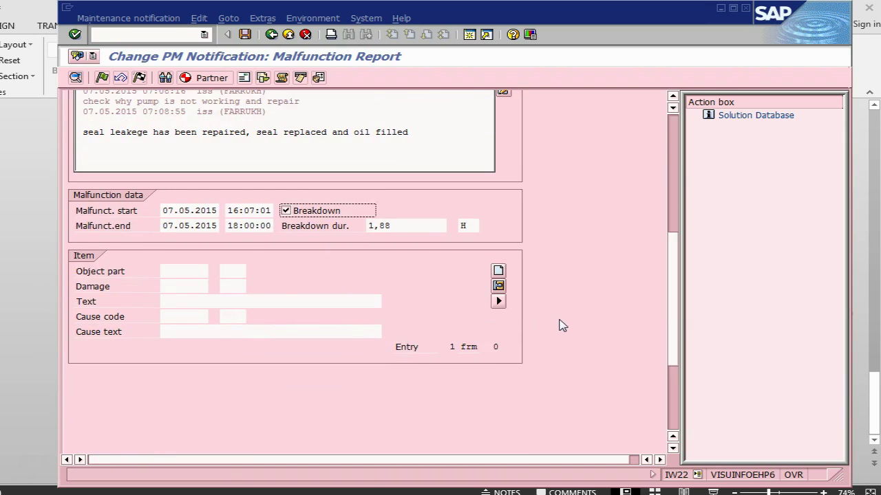
scroll(561, 326, "up", 5)
scroll(556, 330, "up", 2)
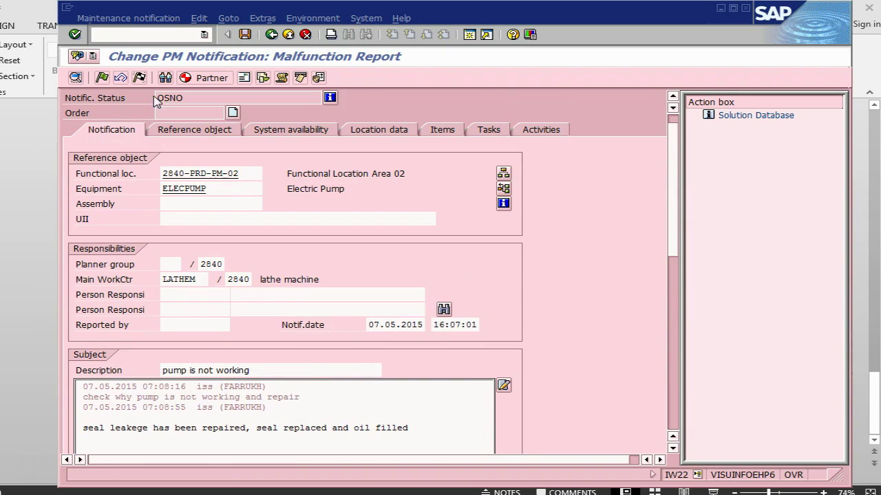
double_click(165, 173)
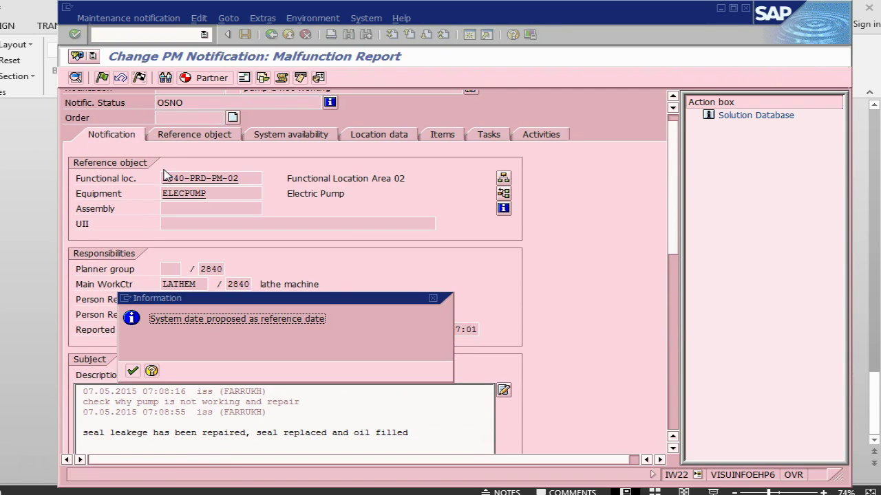
left_click(133, 371)
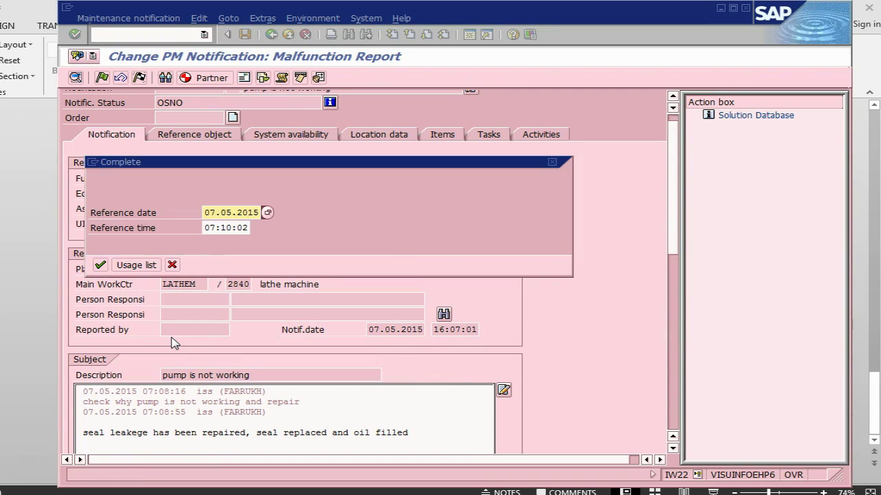
left_click(106, 266)
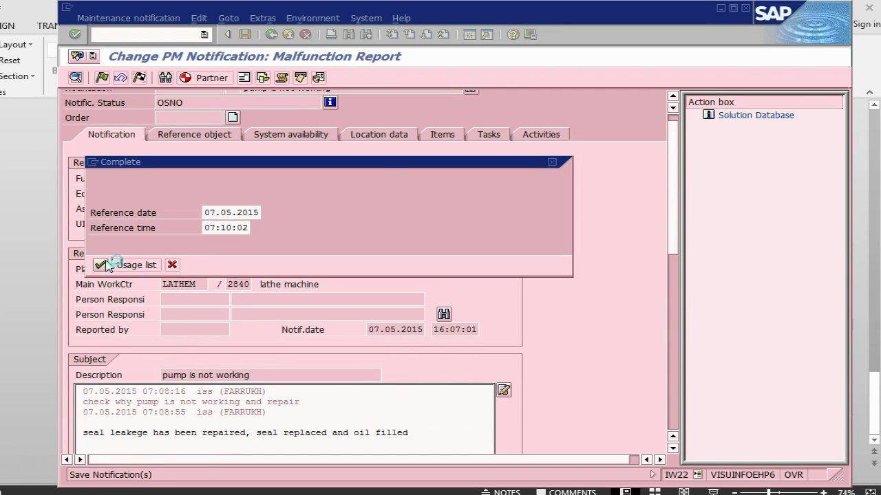